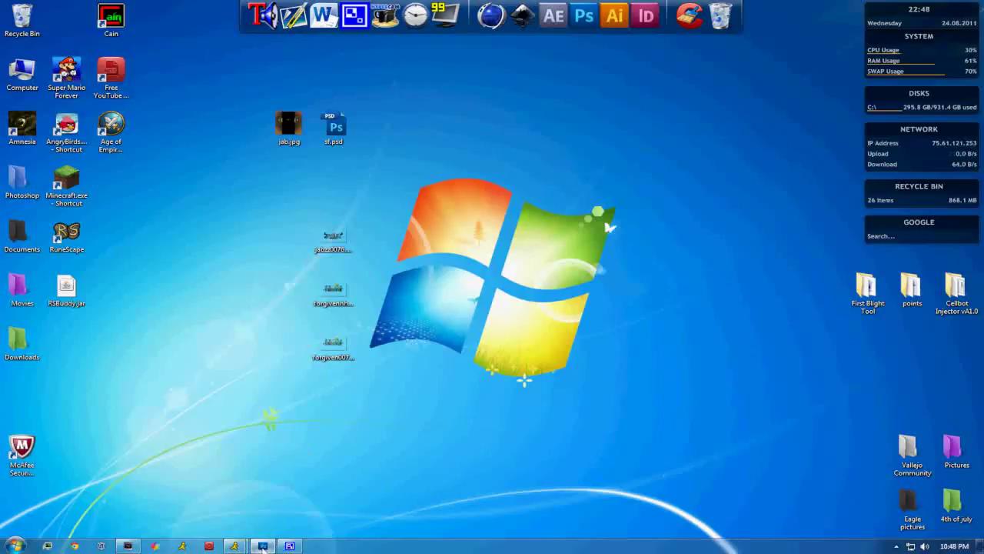
Restore the Photoshop window showing the finished rainbow-glow KRACKER artwork.
click(263, 546)
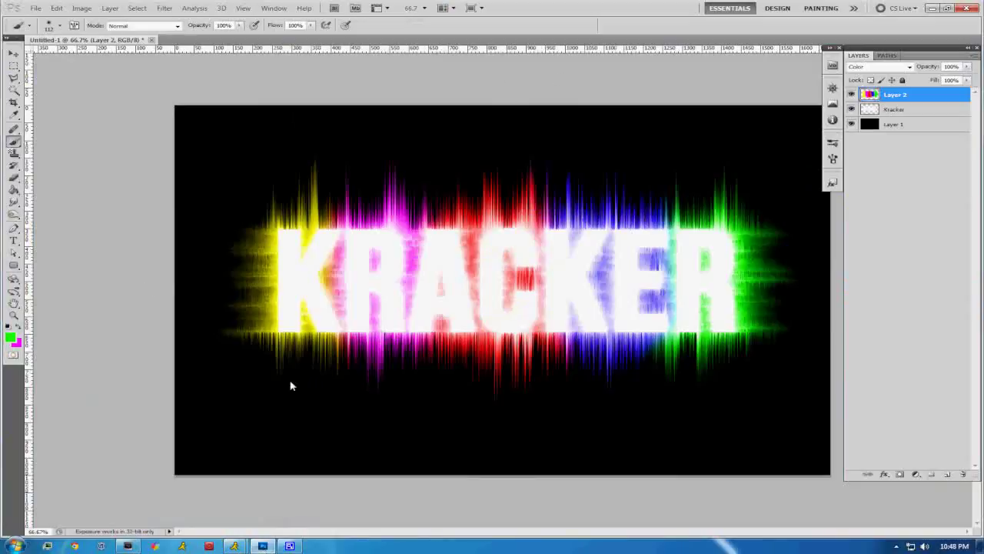
Create a new document using the 1680 × 1050 preset.
click(32, 8)
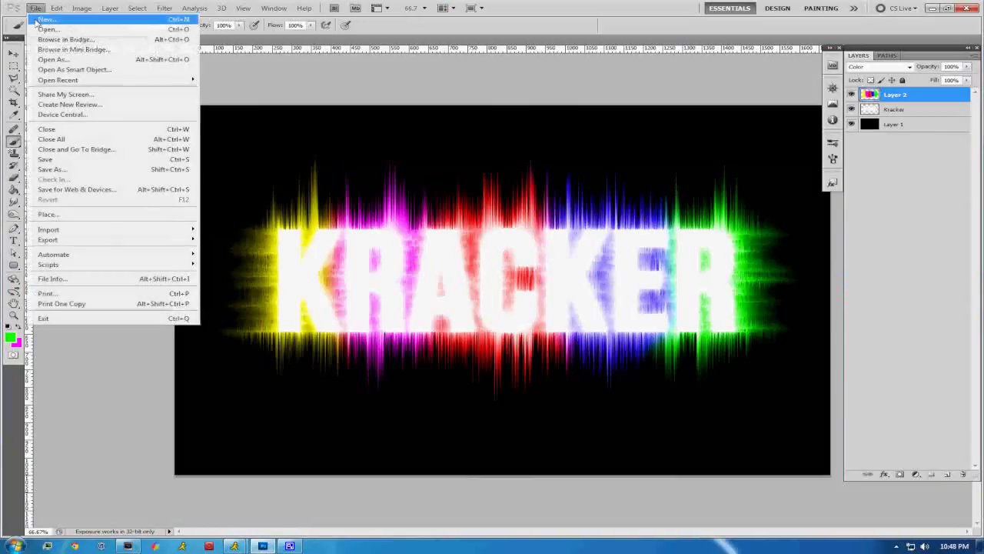
key(Escape)
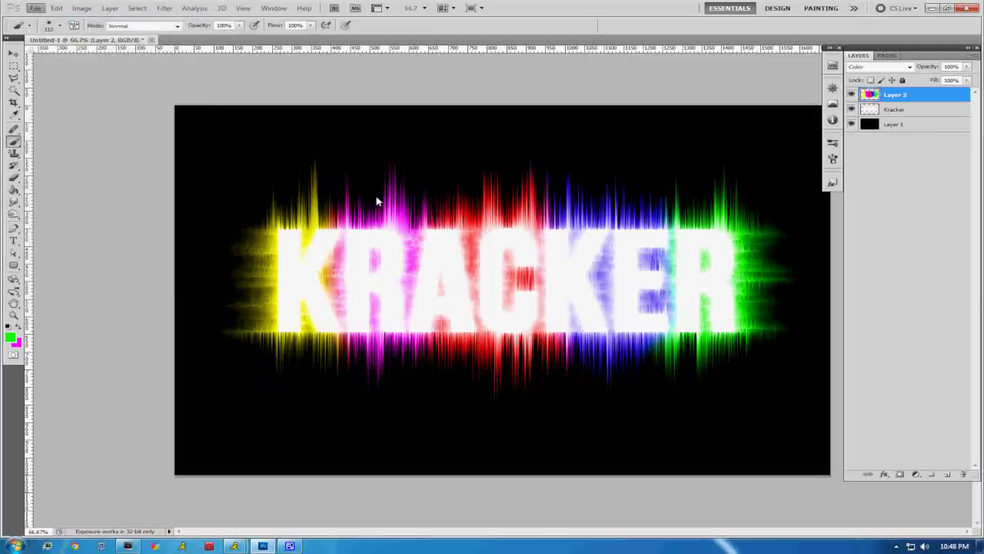
key(ctrl+n)
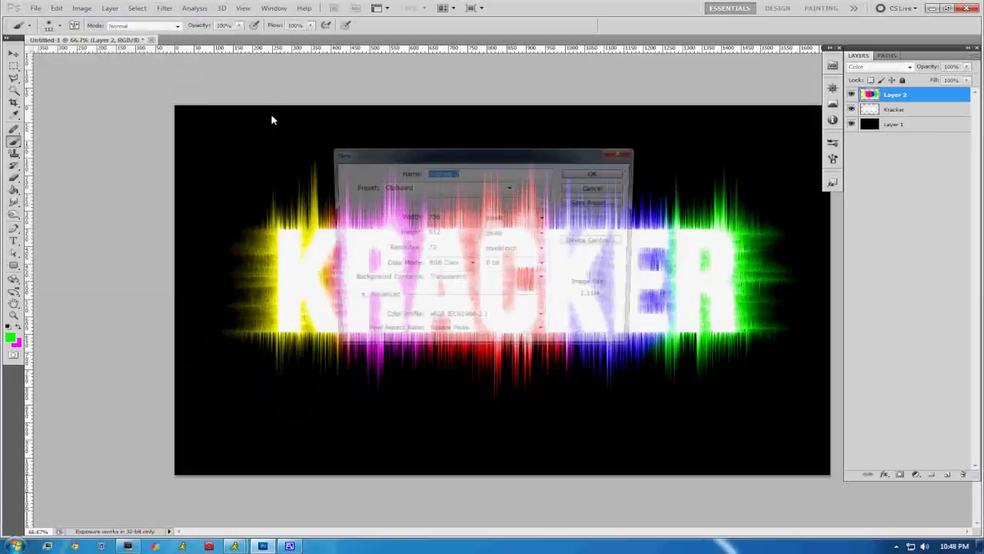
click(466, 191)
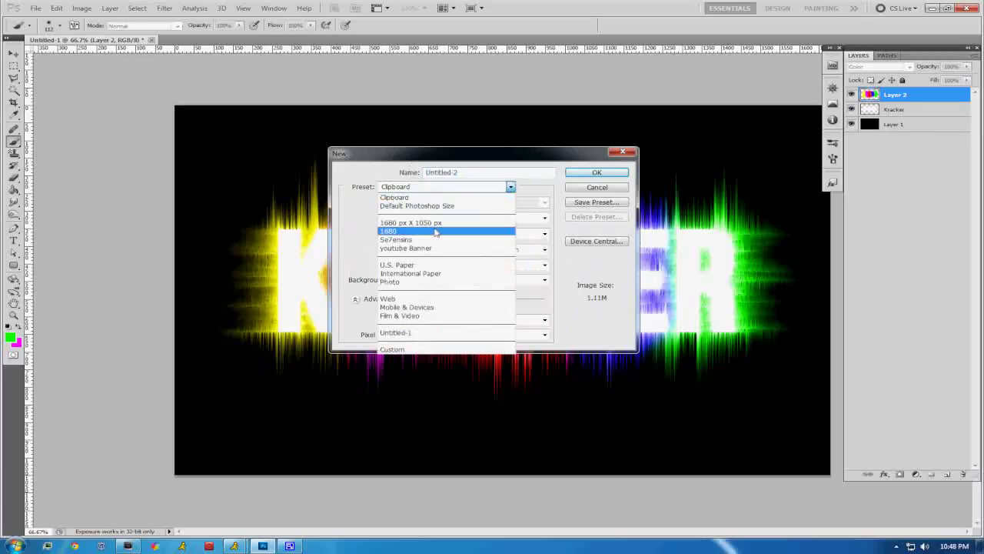
click(442, 227)
click(597, 172)
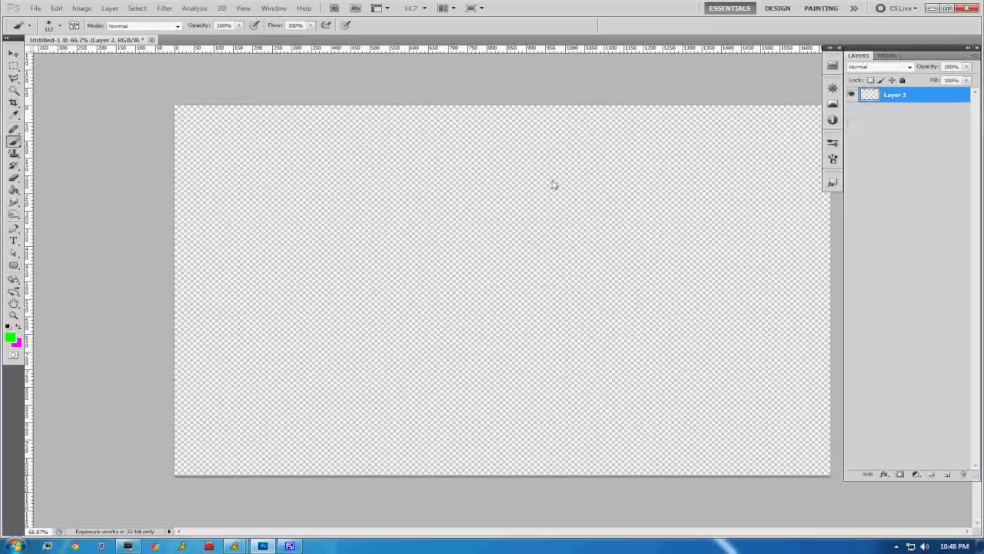
Fill the new canvas with black using the Paint Bucket.
click(11, 191)
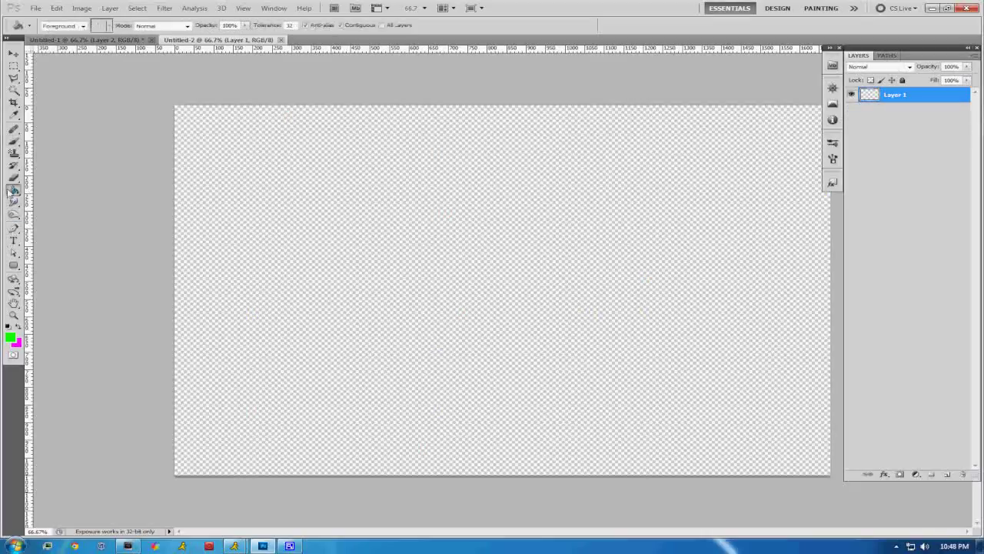
click(10, 336)
drag(523, 331, 431, 433)
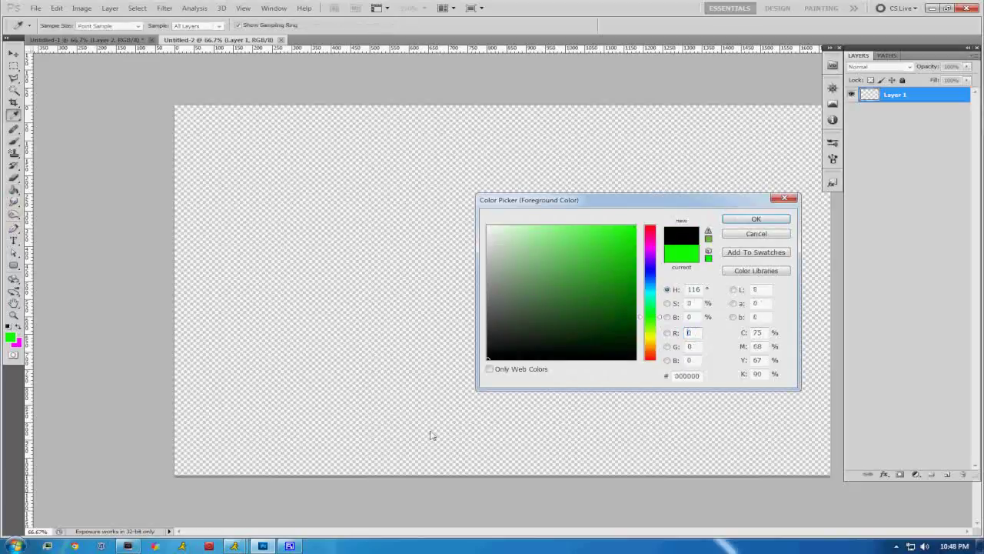
click(749, 220)
click(536, 241)
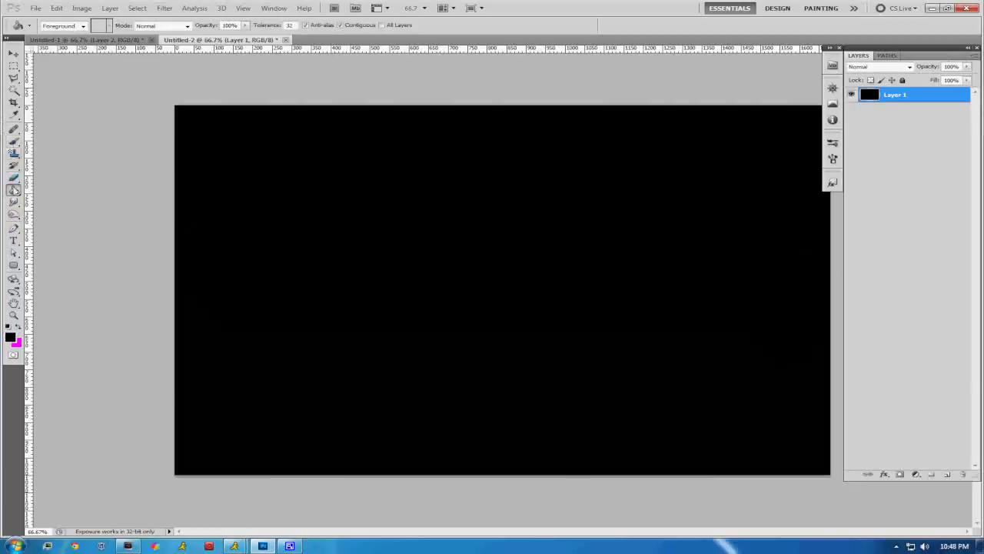
Type the word on the canvas and set its colour to white #ffffff.
click(14, 241)
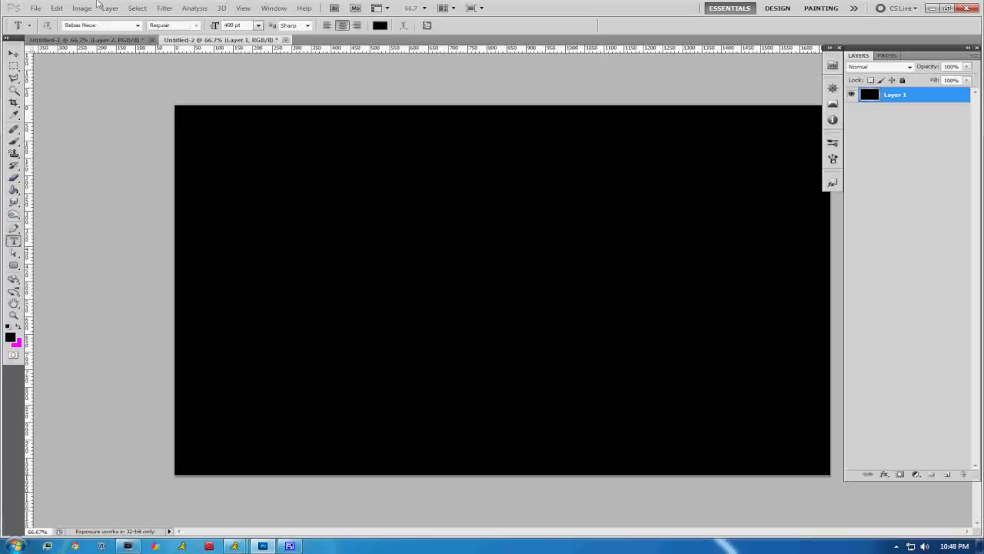
click(329, 243)
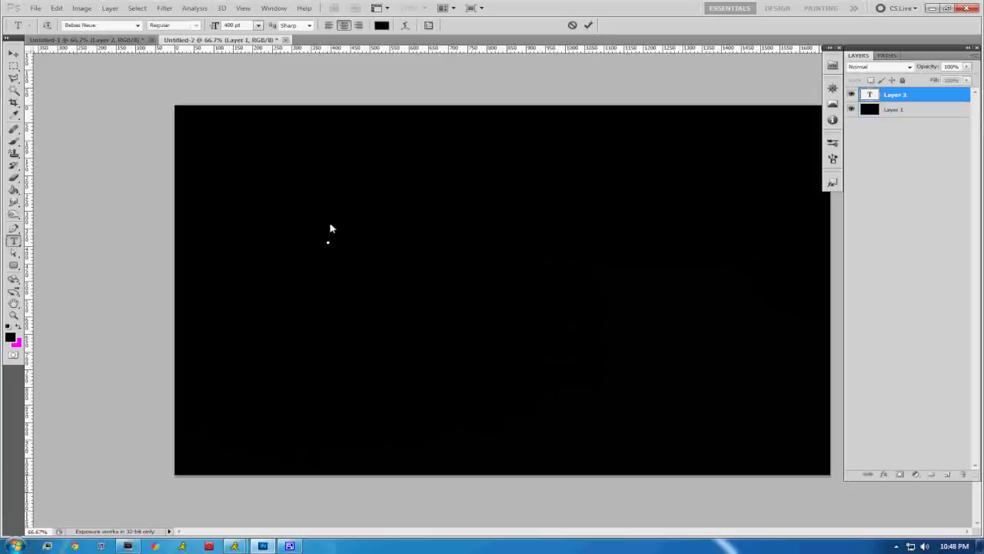
text(TEXTURE)
click(381, 24)
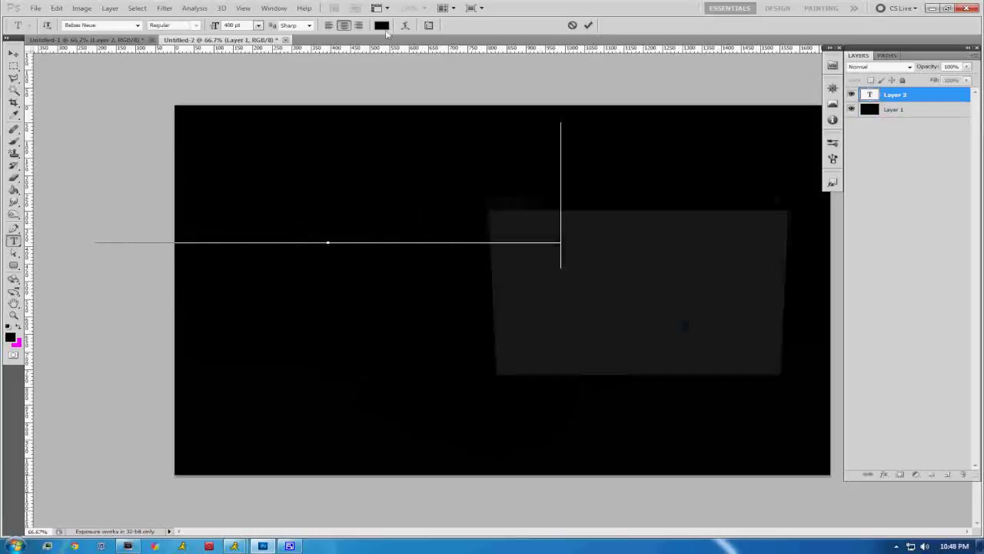
text(ffffff)
click(750, 219)
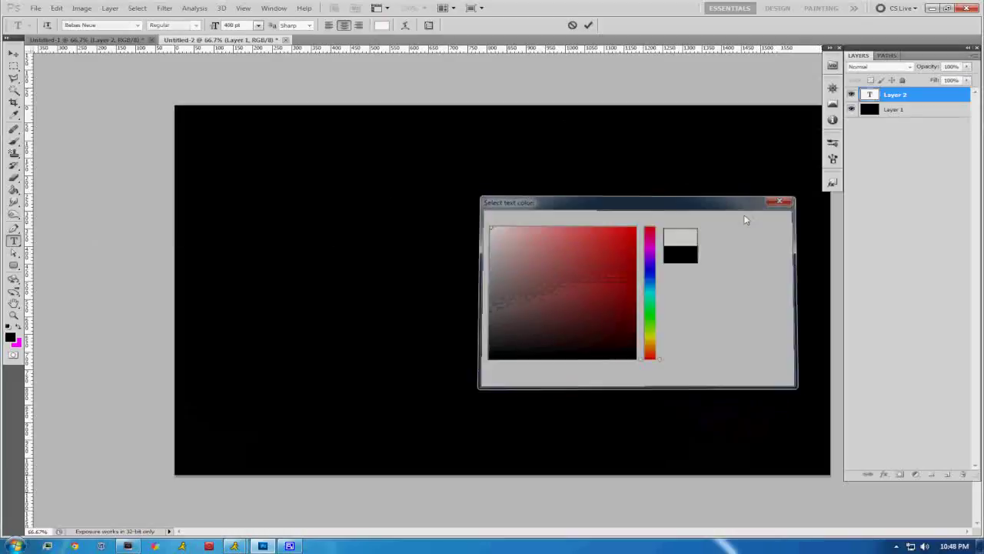
Reconfirm the white text colour, commit, and centre KRACKER on the canvas.
click(870, 95)
double_click(870, 95)
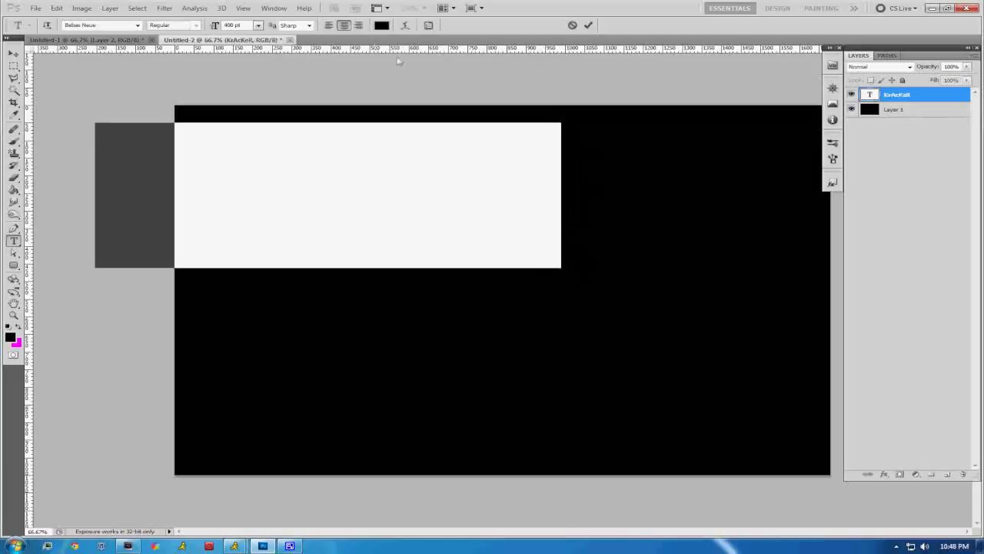
click(382, 25)
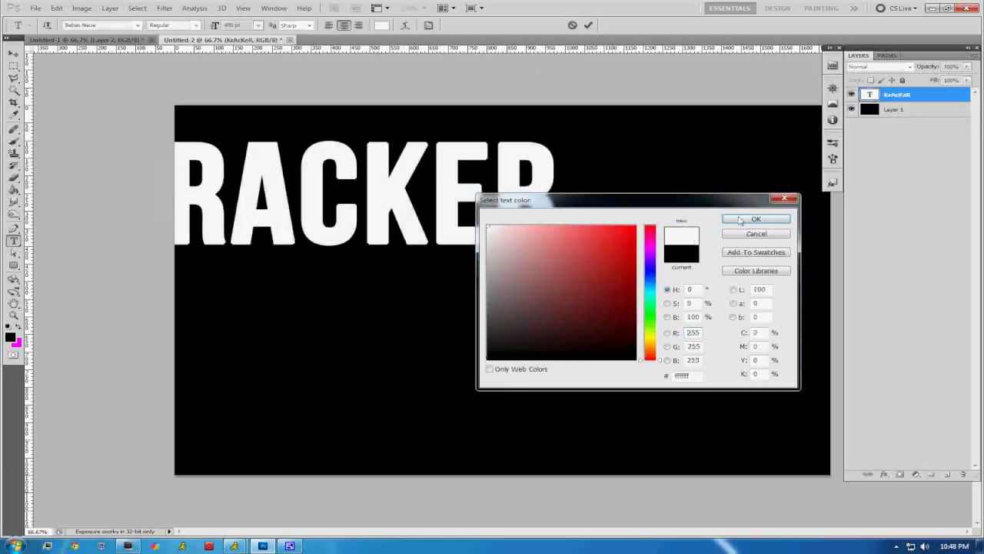
click(756, 219)
click(13, 54)
drag(293, 195, 487, 269)
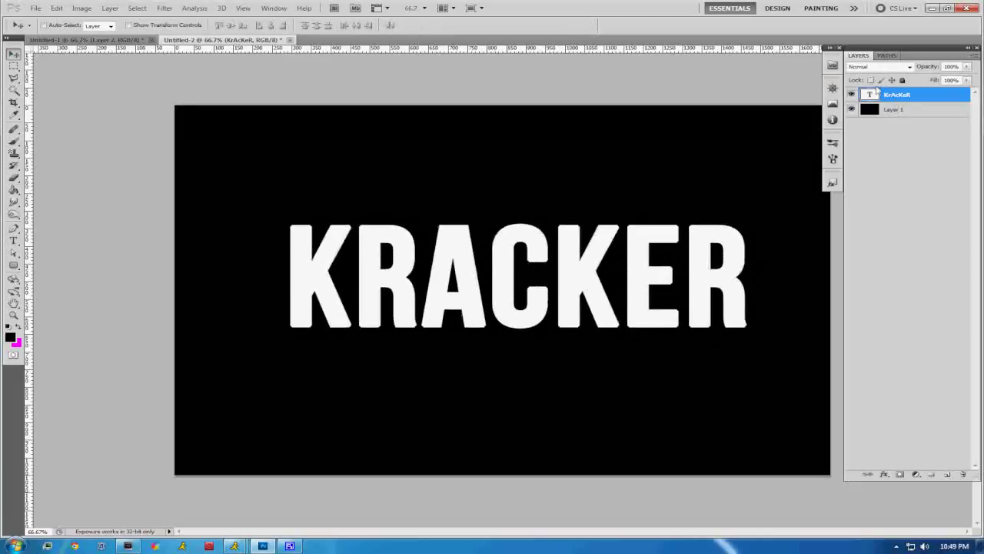
Duplicate the KRACKER text layer with Ctrl+J and reselect the original KrAcKeR layer.
key(ctrl+j)
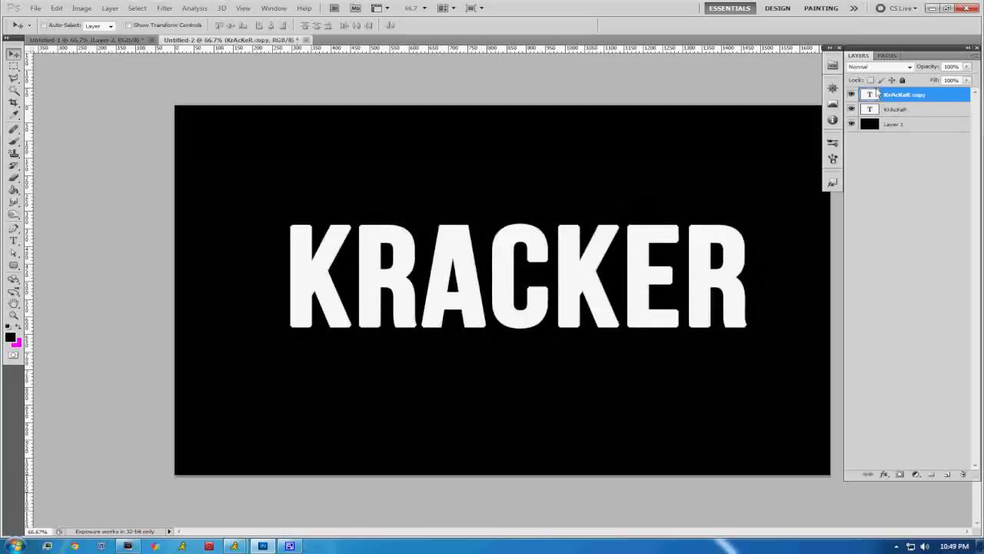
right_click(943, 113)
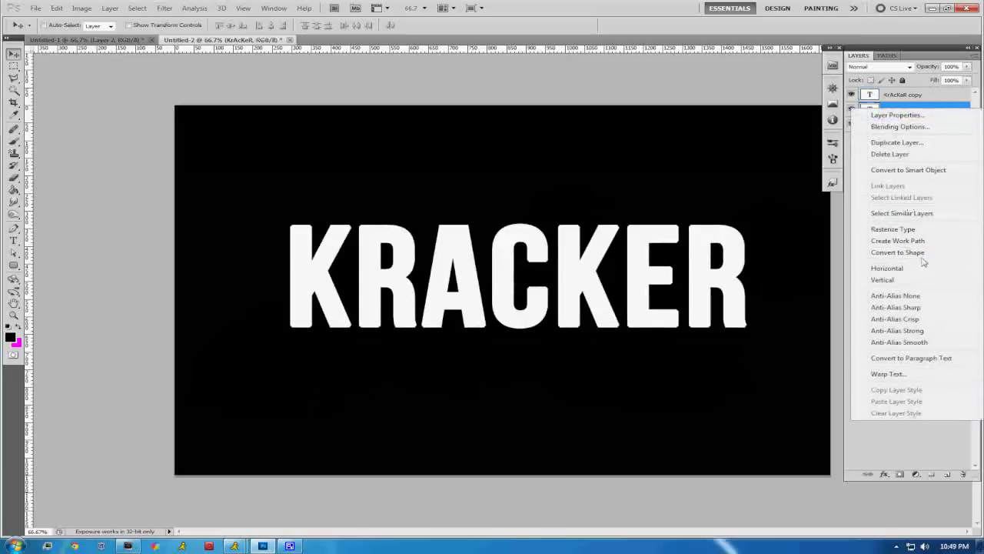
click(910, 104)
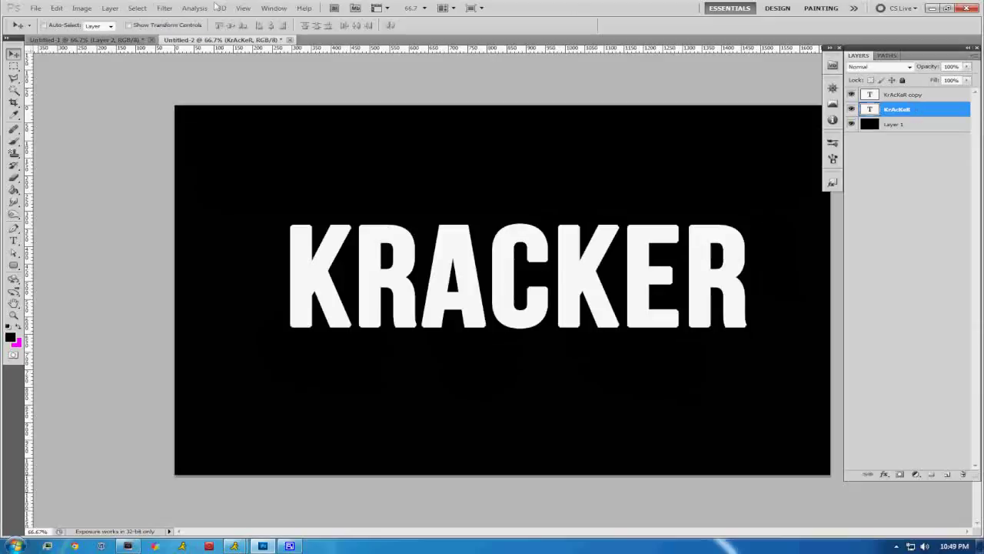
Rasterize the original text layer and apply Wind from the Left twice.
click(169, 9)
mouse_move(174, 184)
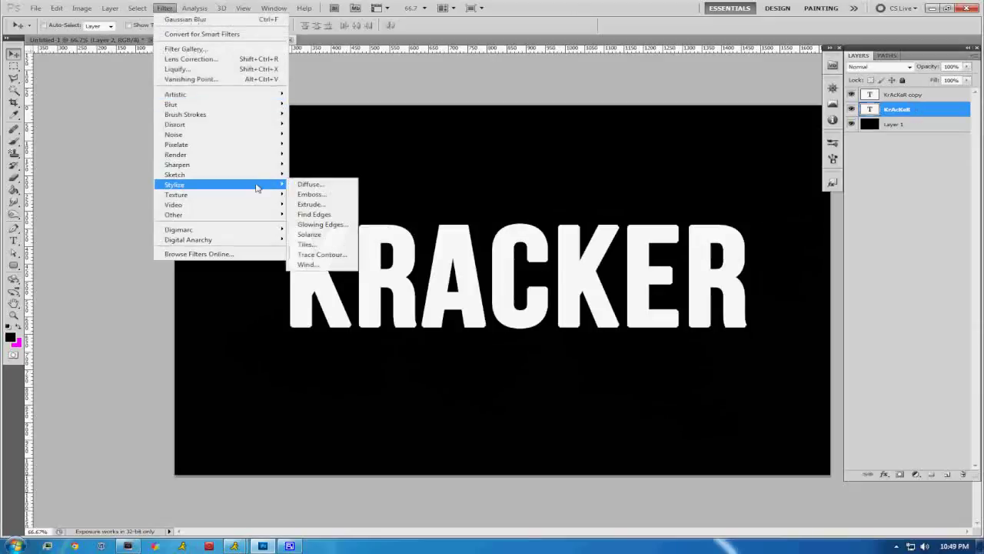
click(306, 264)
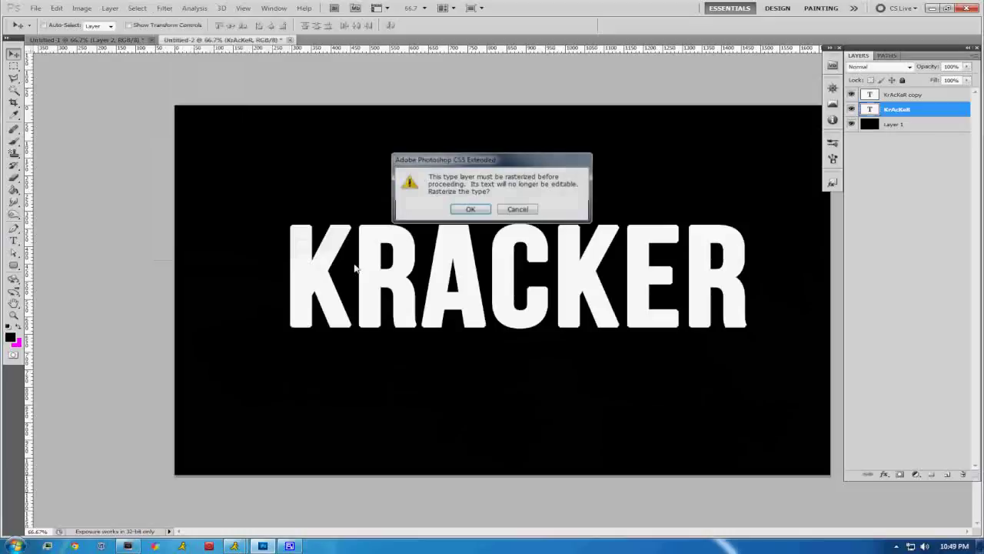
click(471, 210)
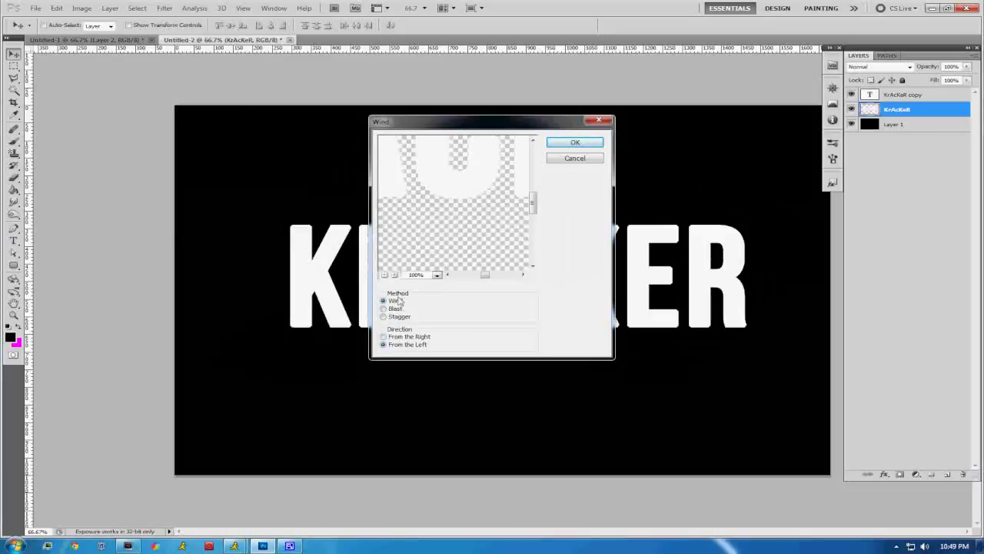
click(575, 143)
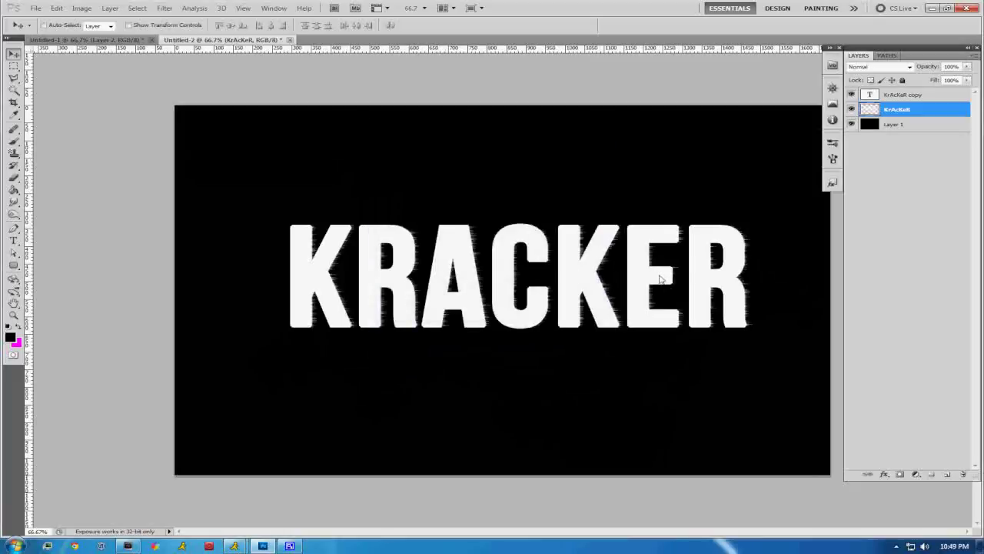
key(ctrl+f)
key(ctrl+f)
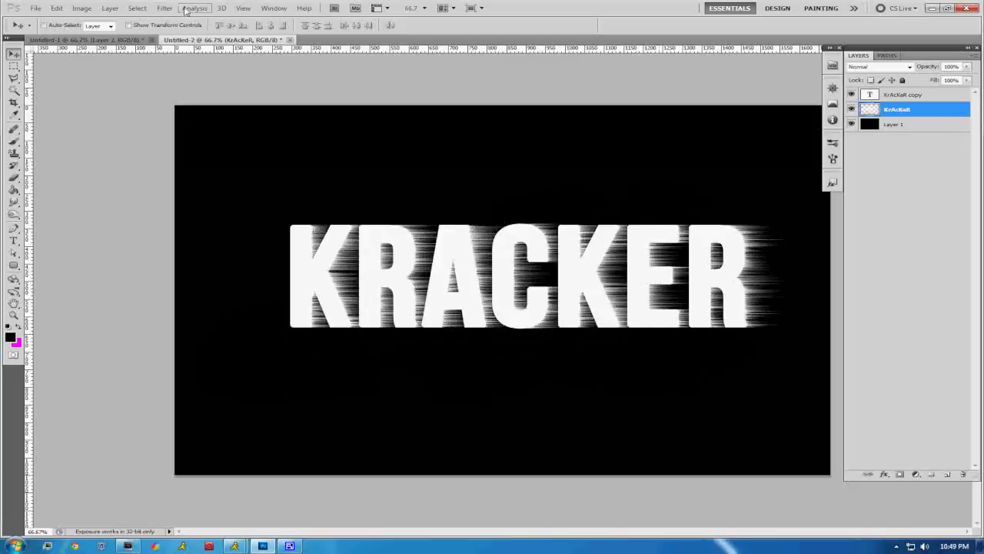
Apply Wind from the Right three times to streak the letters' left sides.
click(165, 8)
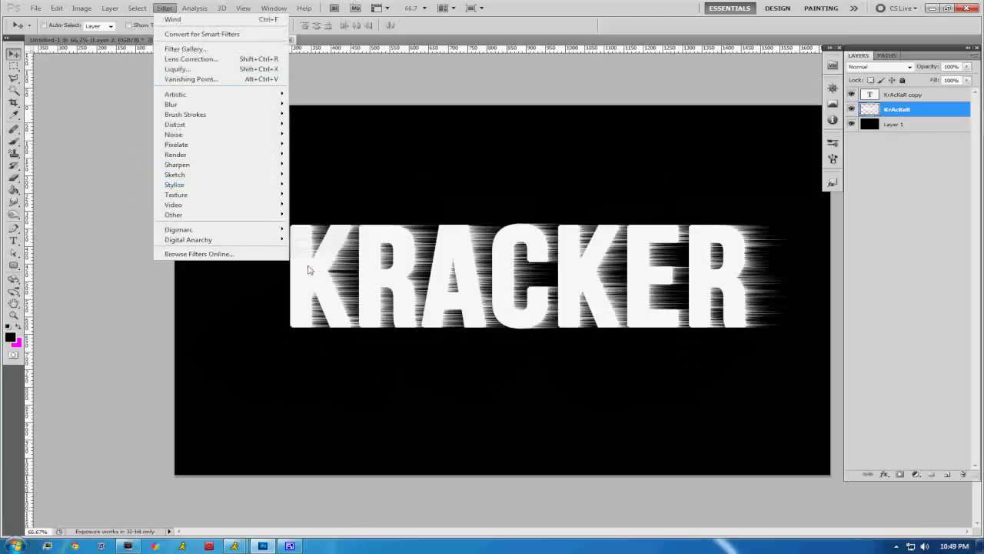
key(ctrl+alt+f)
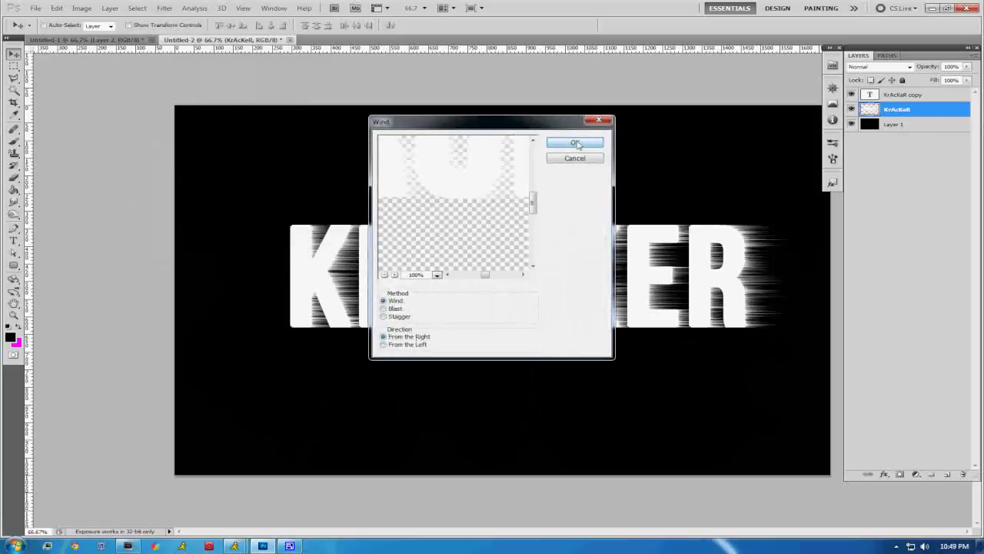
click(577, 144)
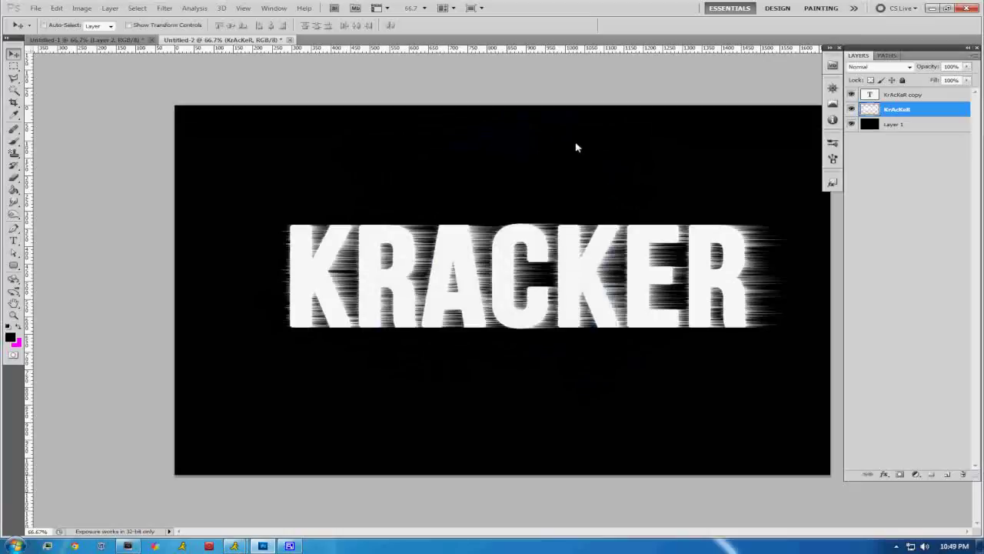
key(ctrl+f)
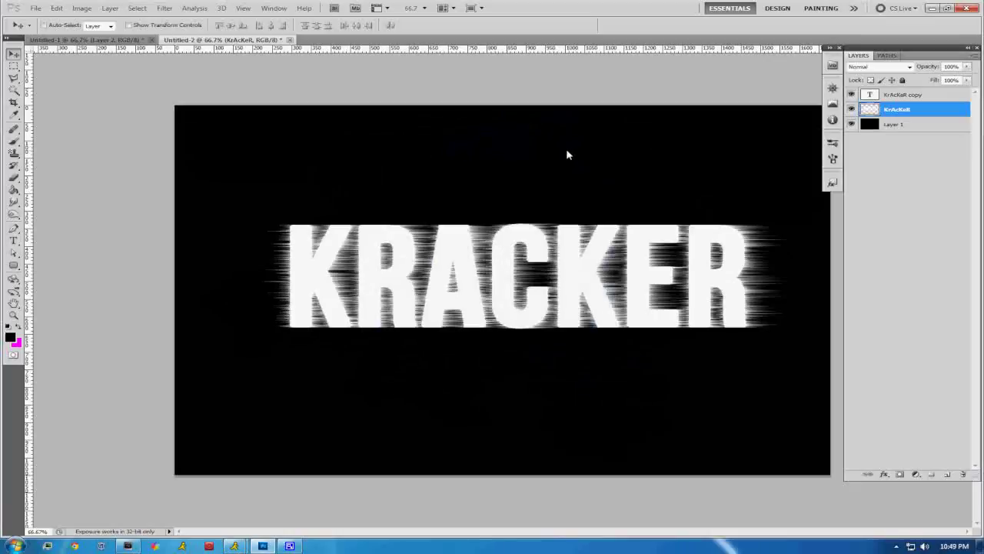
key(ctrl+f)
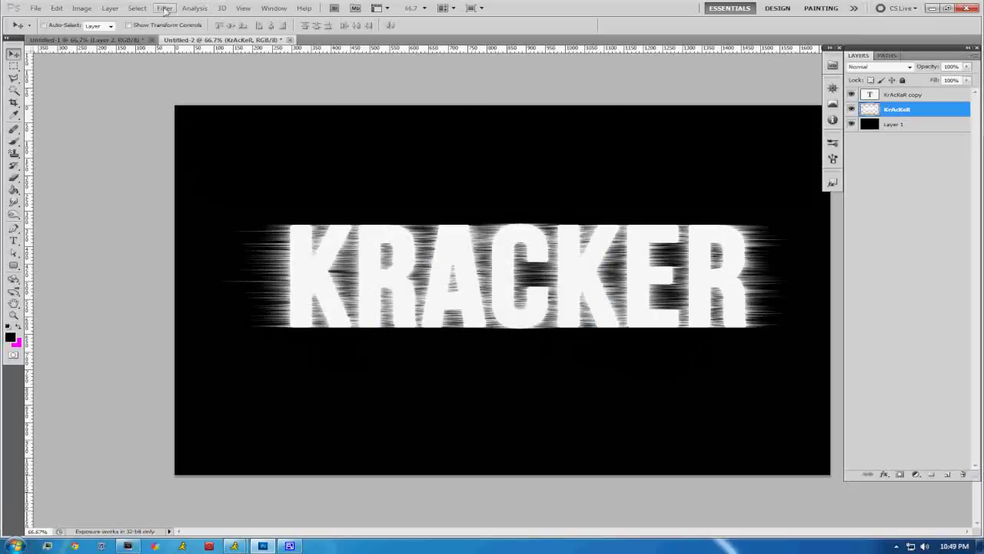
Rotate the canvas 90° clockwise and reapply Wind to the sideways text.
click(81, 7)
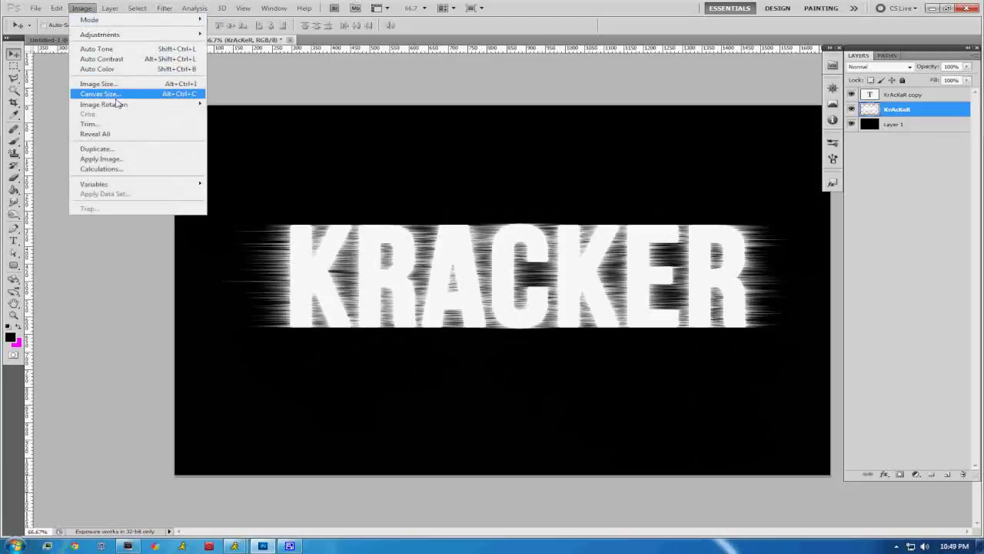
mouse_move(103, 103)
click(234, 114)
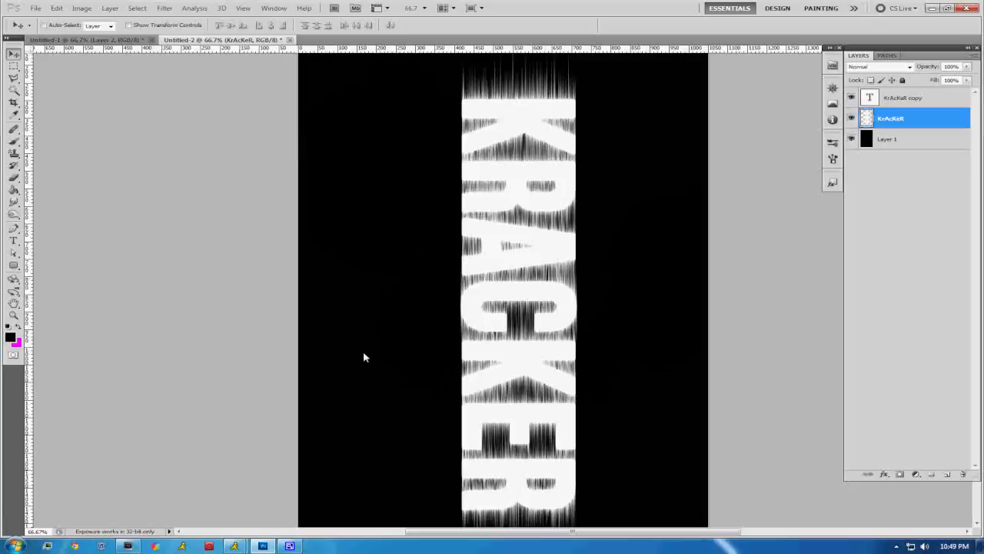
click(170, 10)
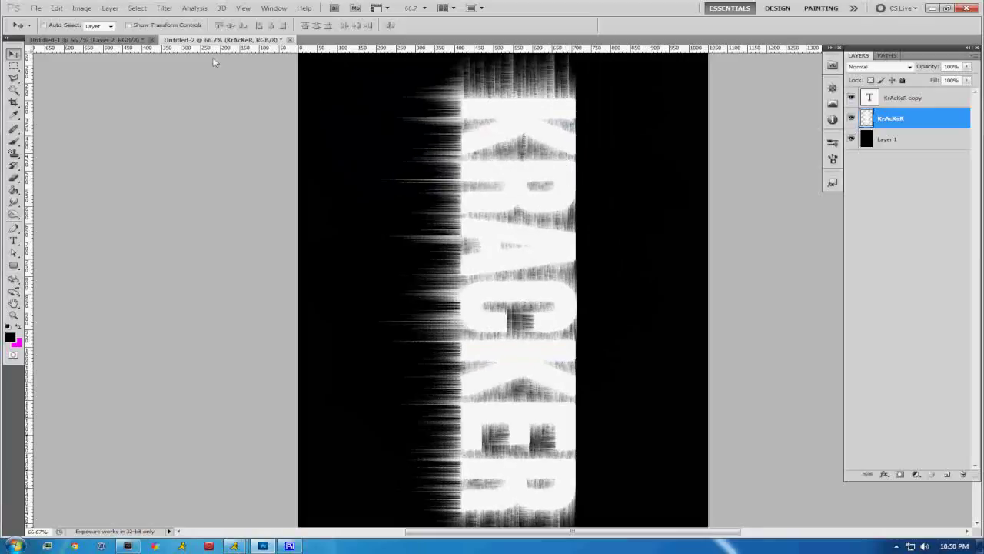
click(165, 8)
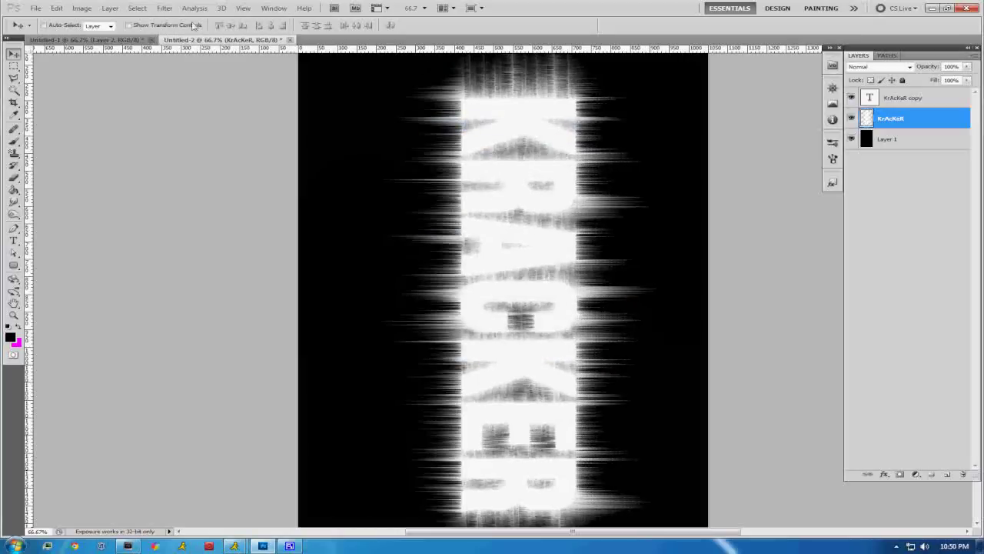
click(83, 7)
mouse_move(103, 103)
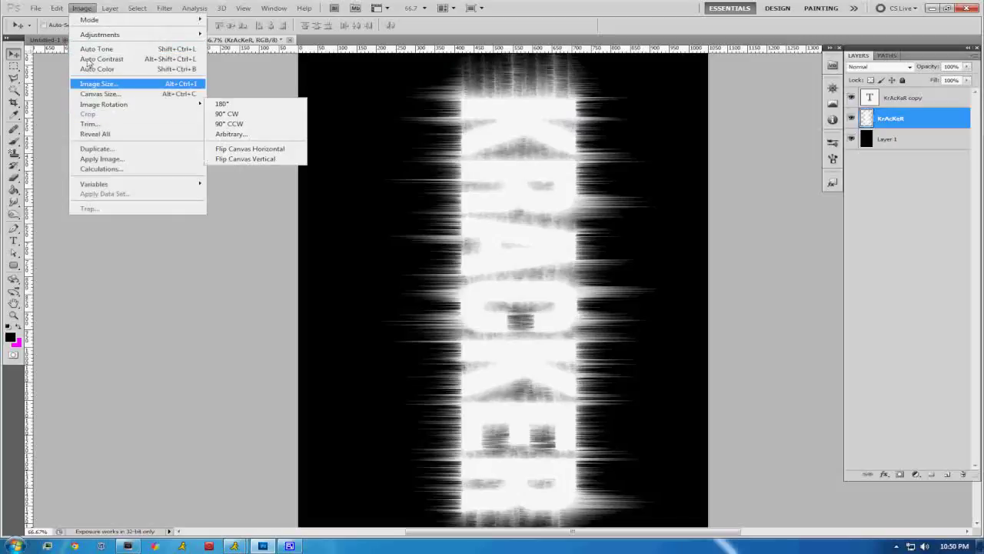
Rotate the canvas 90° counter-clockwise upright and compare with the Untitled-1 reference.
click(238, 124)
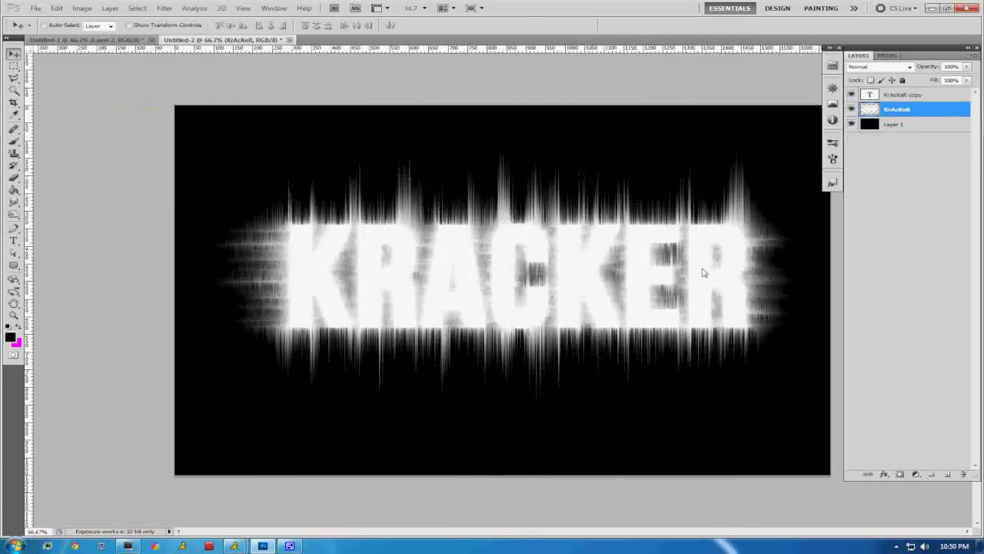
click(70, 40)
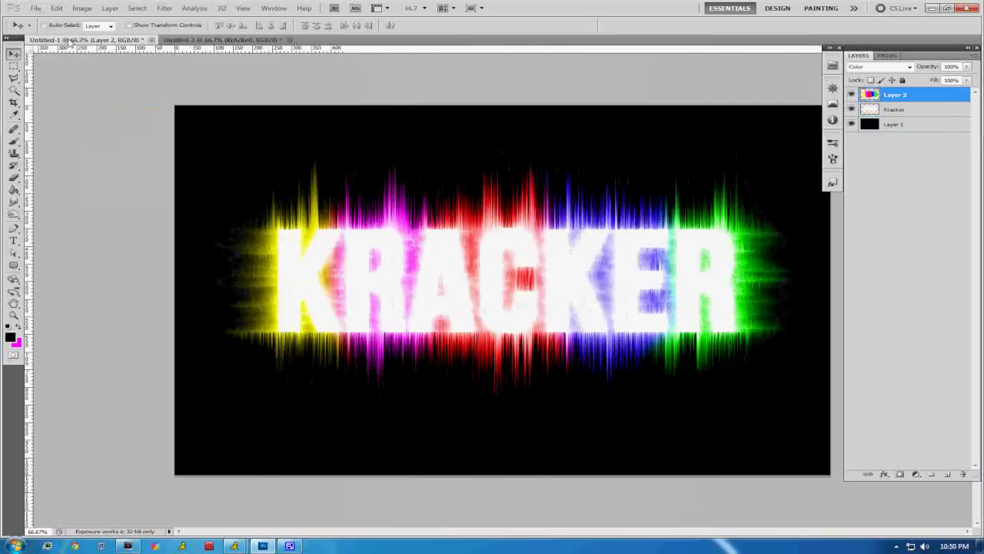
click(221, 40)
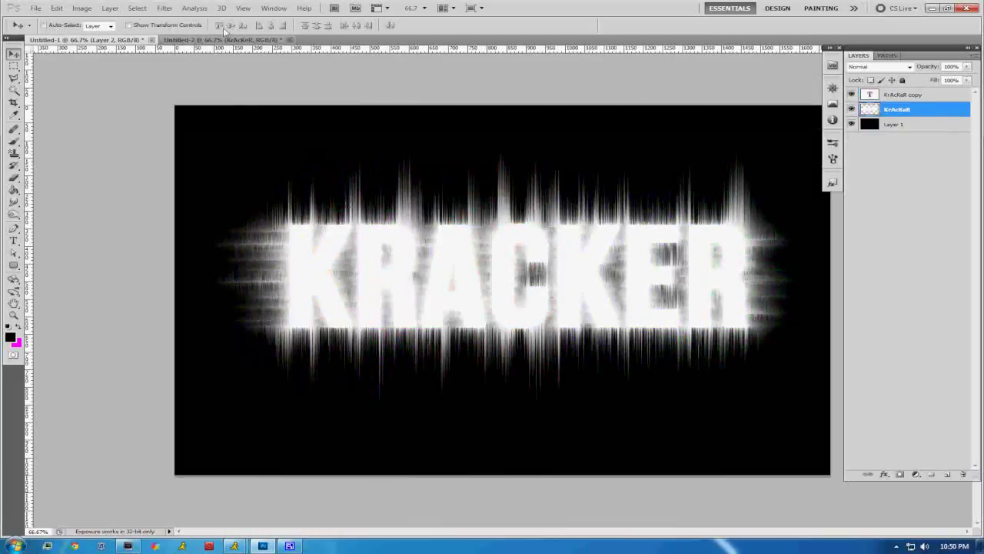
Delete the KrAcKeR copy layer and add an empty new layer.
click(918, 95)
key(Delete)
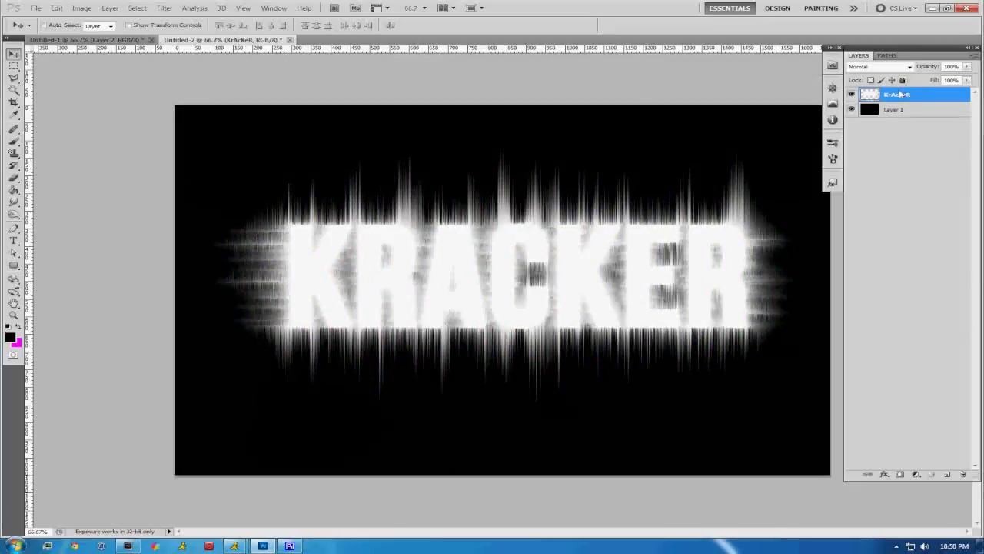
click(948, 474)
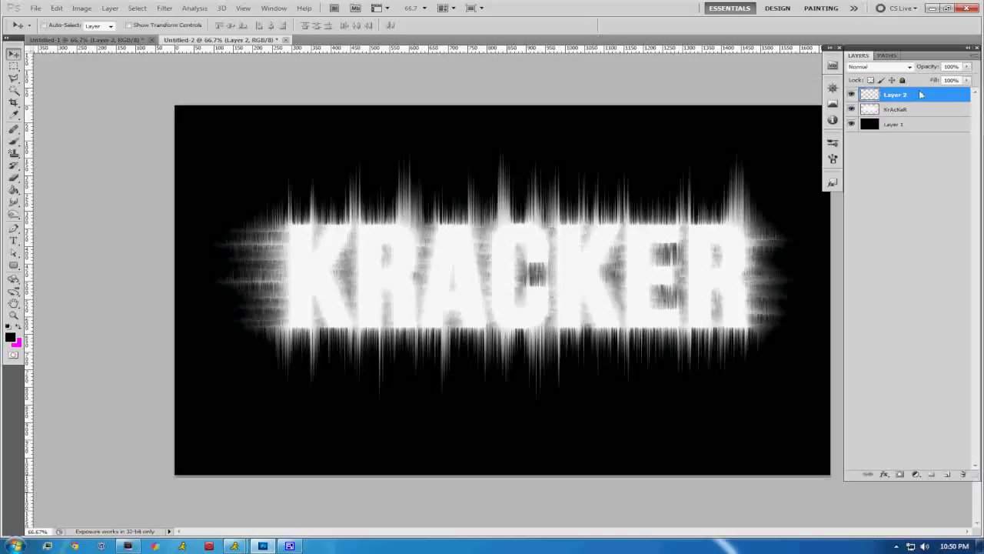
Pick a large soft brush and set the foreground colour to bright green.
click(14, 143)
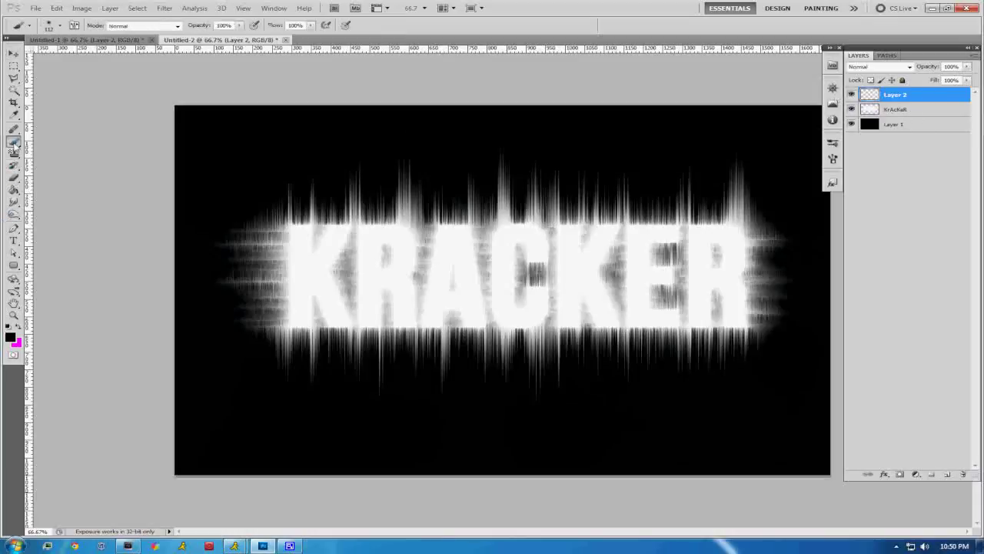
click(54, 26)
click(57, 28)
key(i)
click(11, 338)
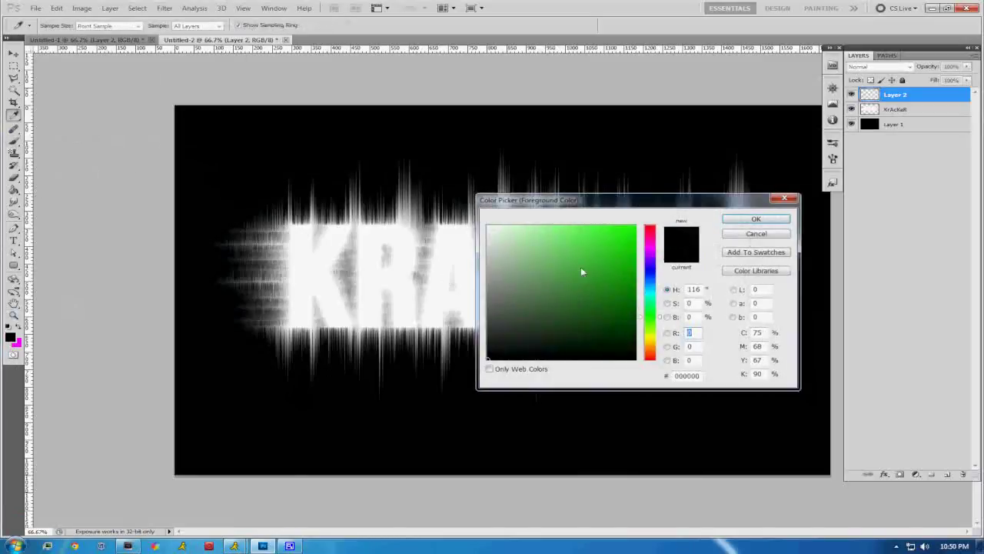
drag(582, 270, 636, 225)
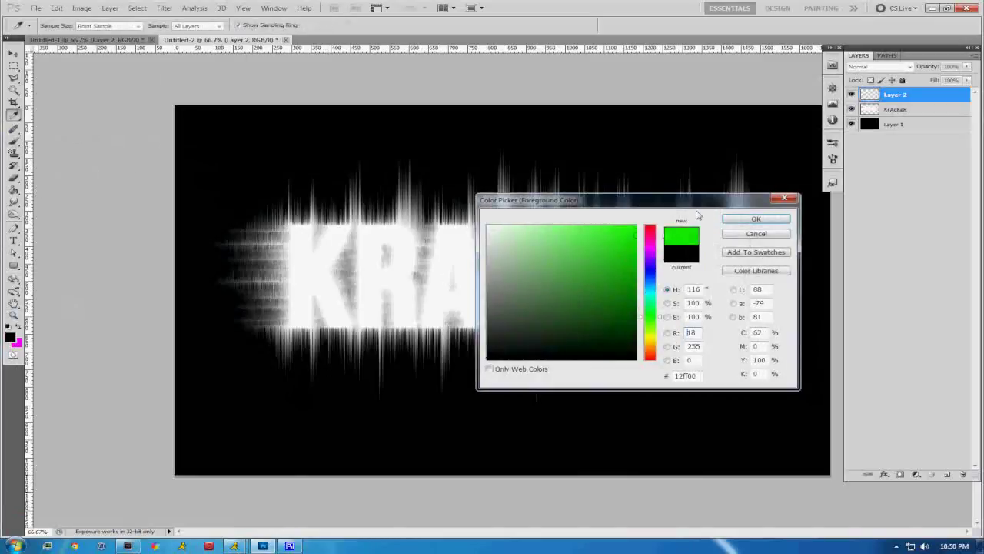
click(751, 221)
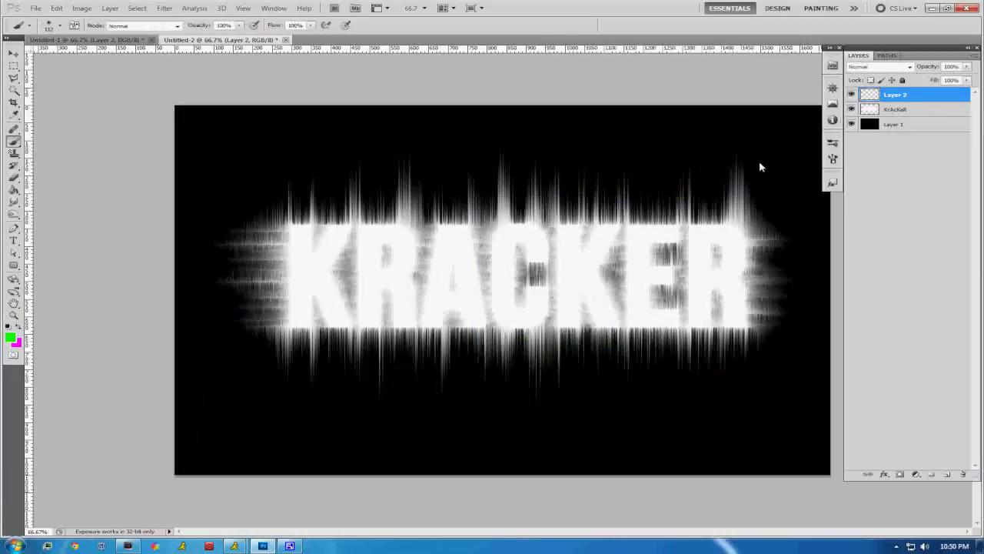
Paint green over KRACKER's right letters, then a magenta band beside it.
drag(759, 161, 728, 315)
mouse_move(754, 221)
mouse_down()
mouse_move(710, 160)
mouse_move(705, 306)
mouse_up()
mouse_move(747, 344)
mouse_down()
mouse_move(703, 370)
mouse_move(687, 193)
mouse_move(804, 269)
mouse_move(761, 269)
mouse_up()
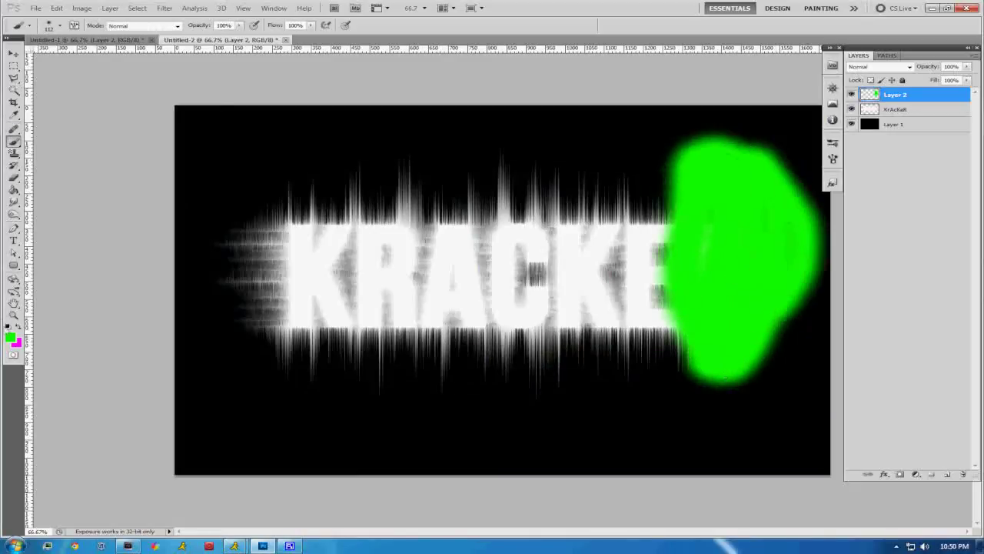
key(x)
mouse_move(658, 159)
mouse_down()
mouse_move(638, 223)
mouse_move(659, 355)
mouse_move(669, 154)
mouse_up()
mouse_move(630, 194)
mouse_down()
mouse_move(622, 369)
mouse_move(670, 362)
mouse_move(635, 330)
mouse_move(589, 220)
mouse_move(589, 345)
mouse_move(610, 295)
mouse_move(590, 371)
mouse_move(568, 308)
mouse_move(637, 163)
mouse_up()
Paint a soft blue band over the C next to the magenta.
click(10, 336)
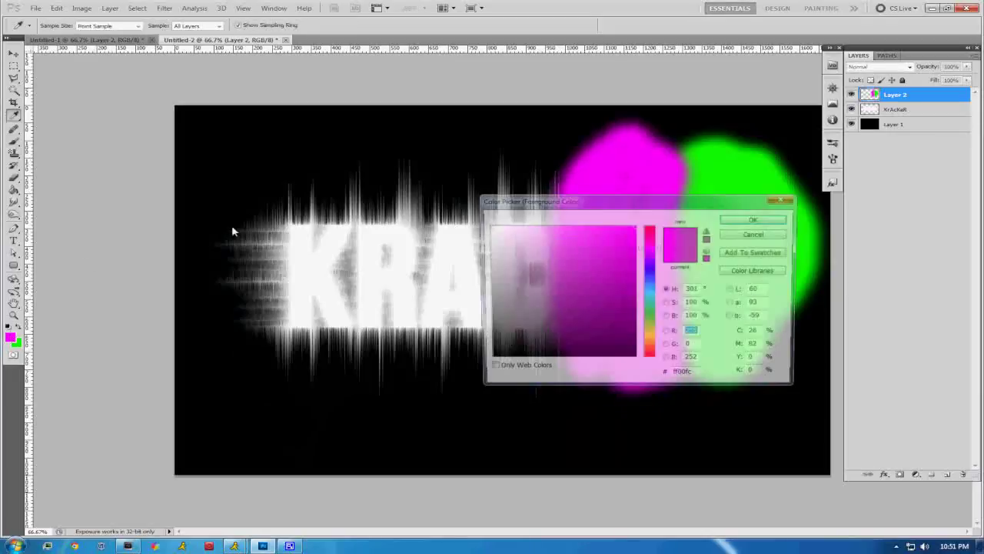
drag(650, 248, 650, 271)
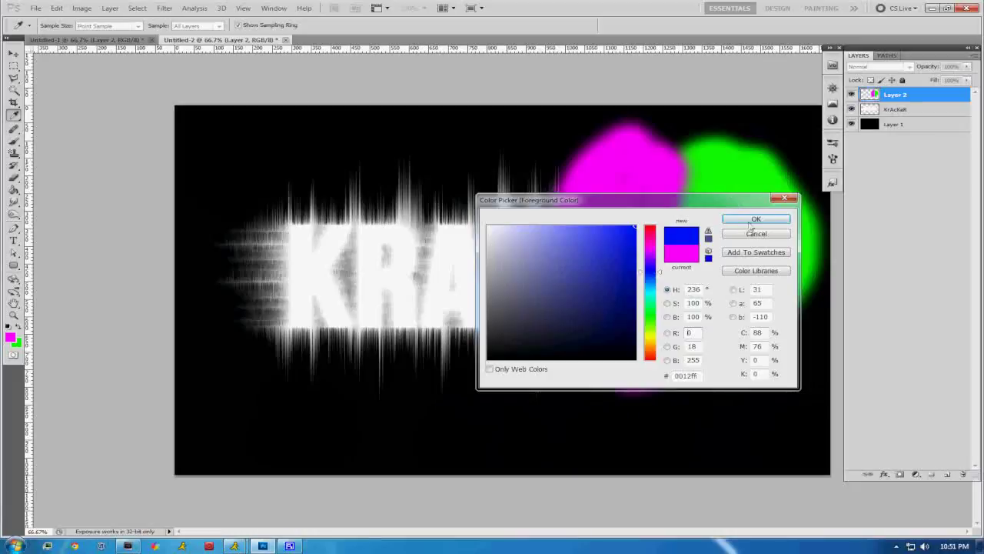
click(756, 218)
drag(500, 165, 461, 265)
mouse_move(477, 327)
mouse_down()
mouse_move(521, 358)
mouse_move(488, 219)
mouse_move(496, 369)
mouse_move(535, 298)
mouse_move(540, 391)
mouse_move(534, 182)
mouse_up()
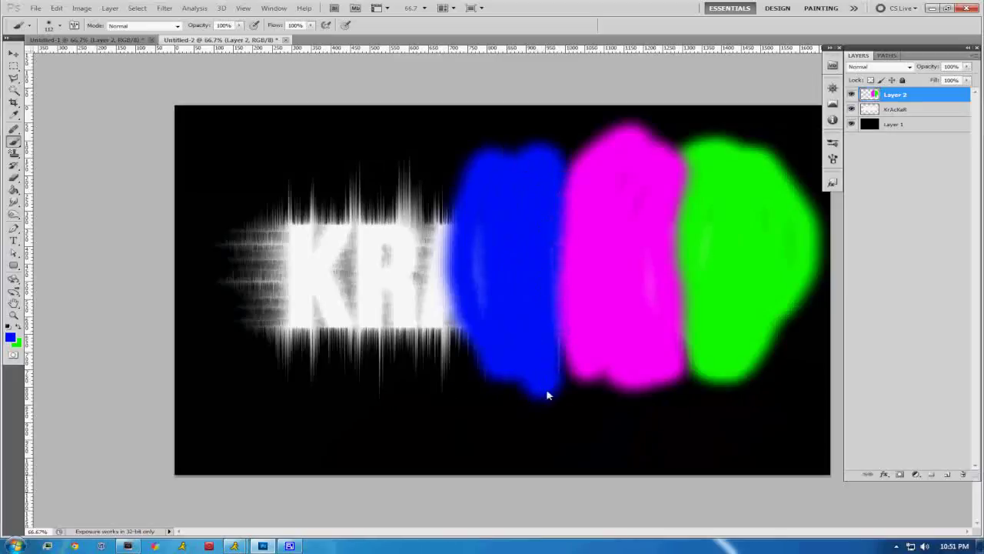
mouse_move(548, 394)
mouse_down()
mouse_move(545, 336)
mouse_move(500, 398)
mouse_move(475, 325)
mouse_move(536, 395)
mouse_up()
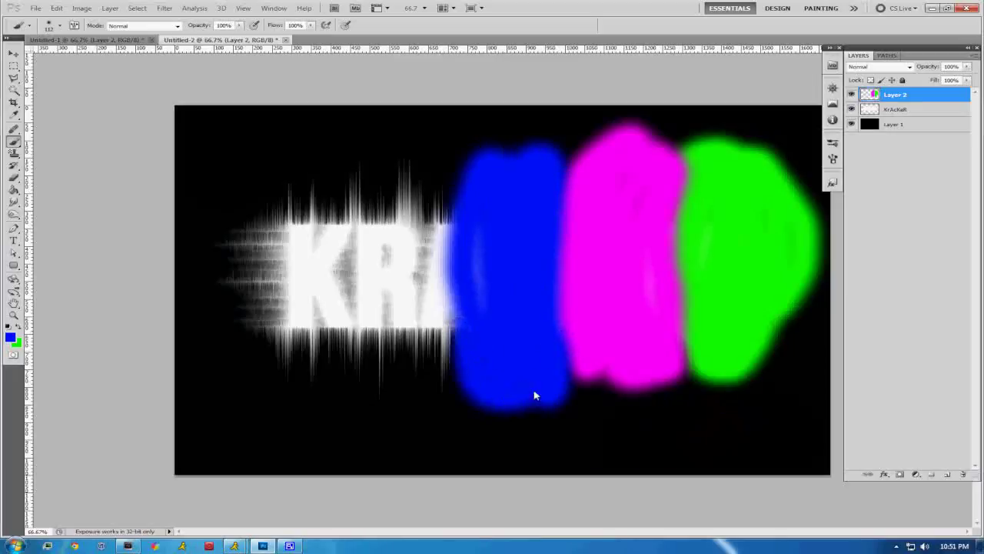
mouse_move(536, 359)
mouse_down()
mouse_move(476, 226)
mouse_move(485, 203)
mouse_up()
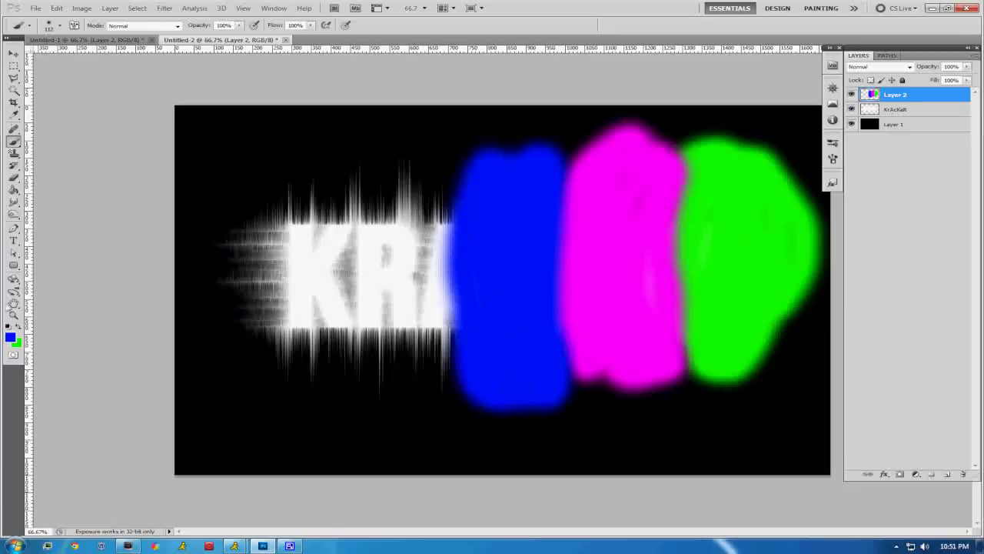
Paint a yellow band down over the RA letters, leaving the K white.
click(10, 337)
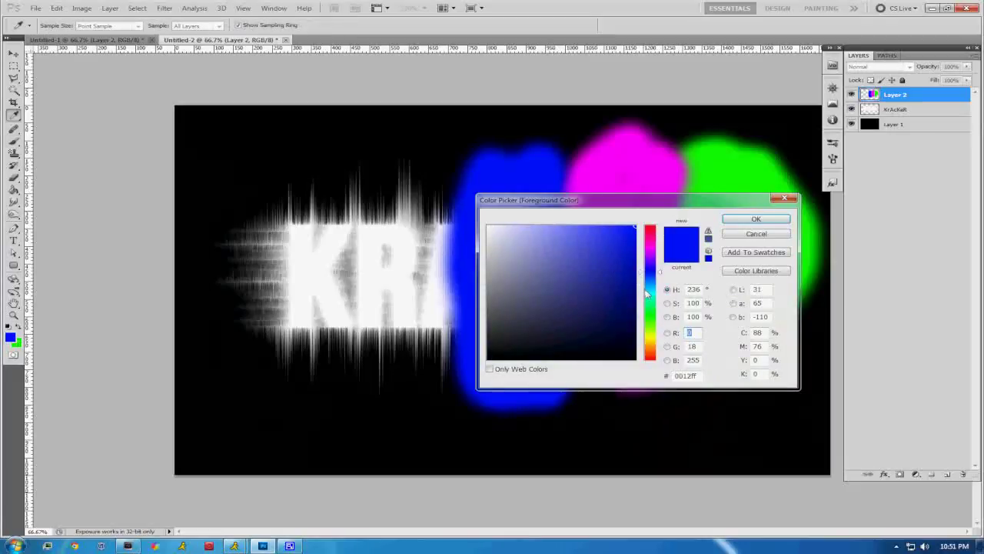
drag(646, 293, 646, 339)
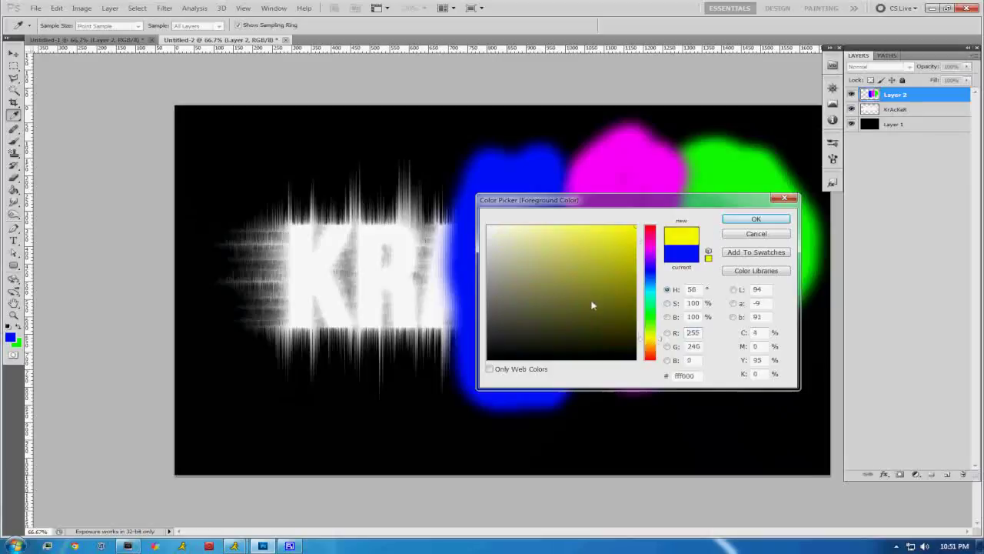
click(756, 219)
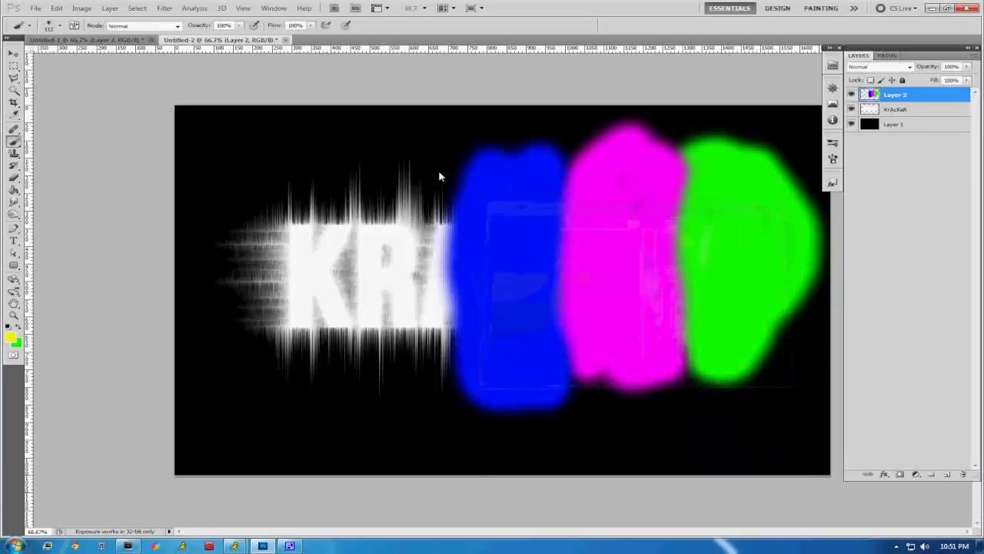
mouse_move(439, 177)
mouse_down()
mouse_move(435, 361)
mouse_move(402, 193)
mouse_move(446, 217)
mouse_move(448, 340)
mouse_move(413, 378)
mouse_move(369, 165)
mouse_move(419, 227)
mouse_up()
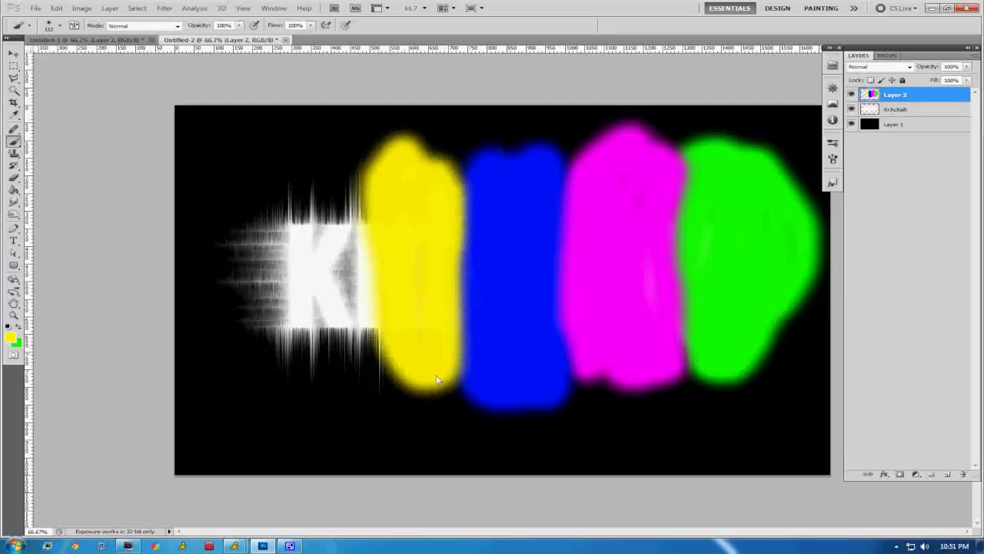
drag(420, 338, 438, 404)
click(11, 337)
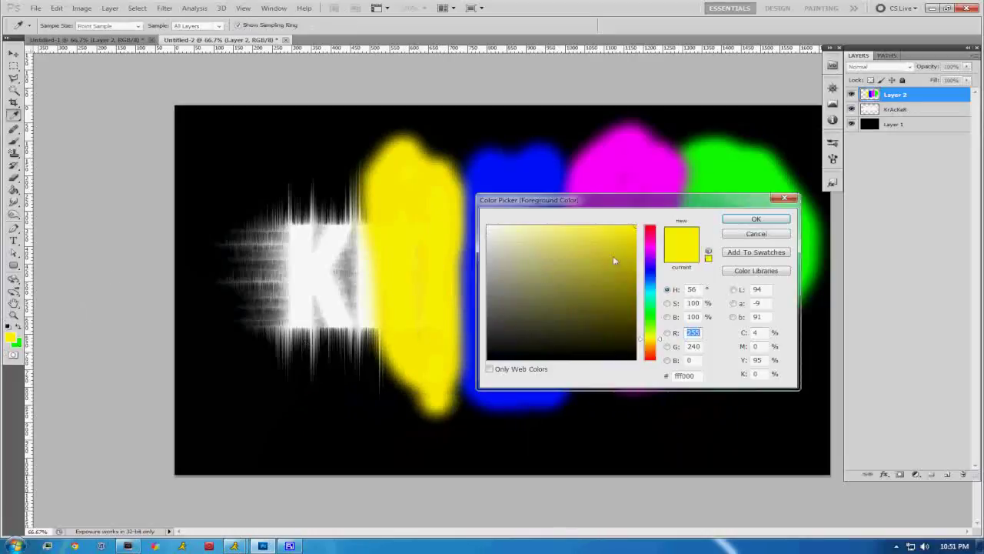
Brush a cyan band over the K, then hide Layer 2 to check the white text.
drag(649, 261, 649, 289)
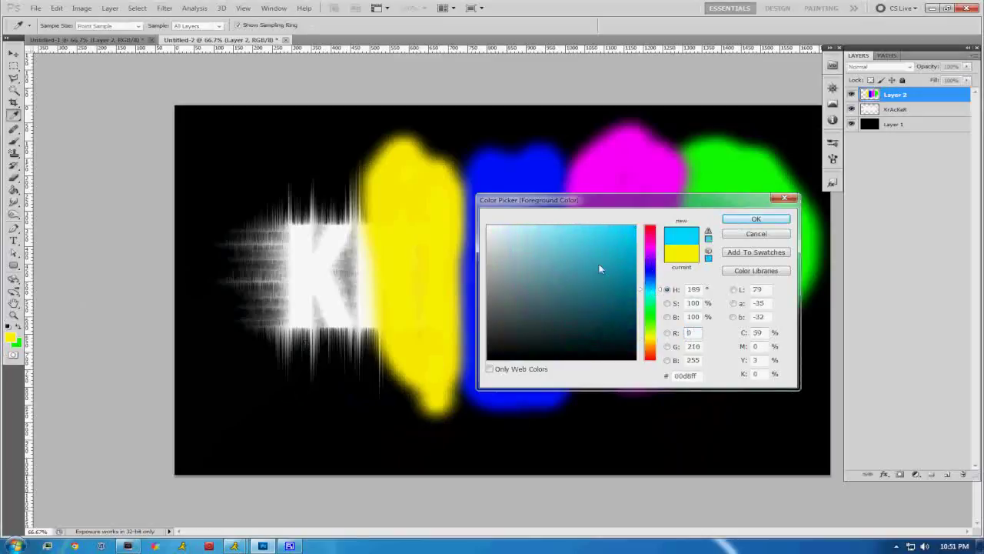
click(773, 222)
key(b)
mouse_move(270, 201)
mouse_down()
mouse_move(231, 207)
mouse_move(272, 248)
mouse_move(238, 353)
mouse_move(255, 205)
mouse_move(326, 153)
mouse_move(350, 213)
mouse_move(323, 182)
mouse_move(346, 374)
mouse_move(351, 238)
mouse_move(287, 351)
mouse_move(325, 329)
mouse_move(387, 382)
mouse_move(305, 352)
mouse_up()
mouse_move(245, 306)
mouse_down()
mouse_move(241, 202)
mouse_move(337, 157)
mouse_up()
drag(358, 394, 396, 400)
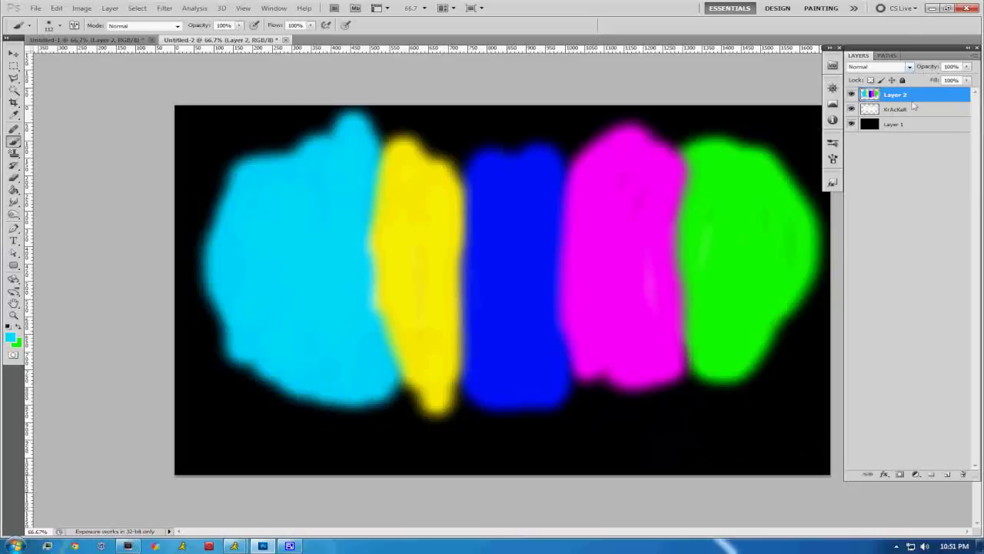
click(852, 94)
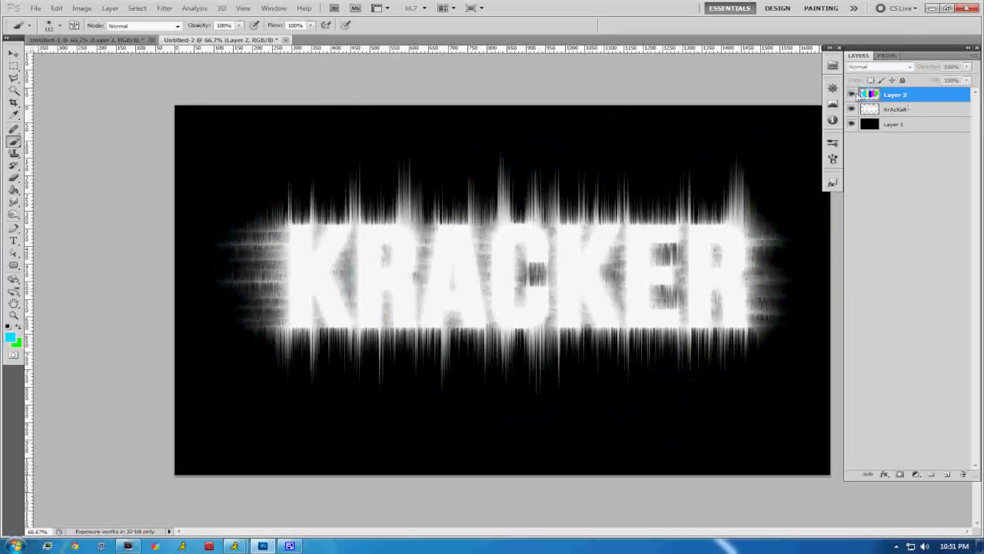
Make Layer 2 visible again and switch its blend mode to Color.
click(852, 94)
click(909, 67)
click(910, 68)
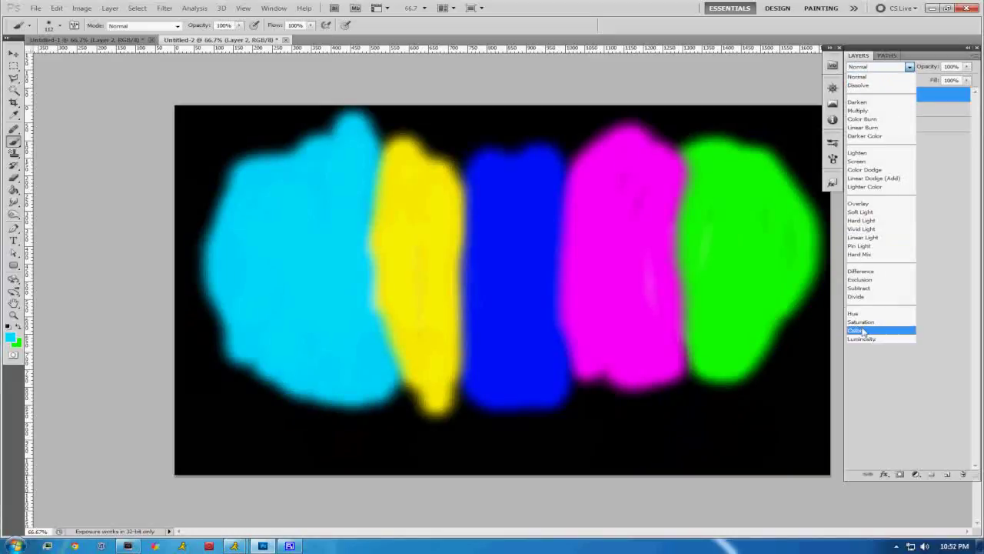
click(862, 331)
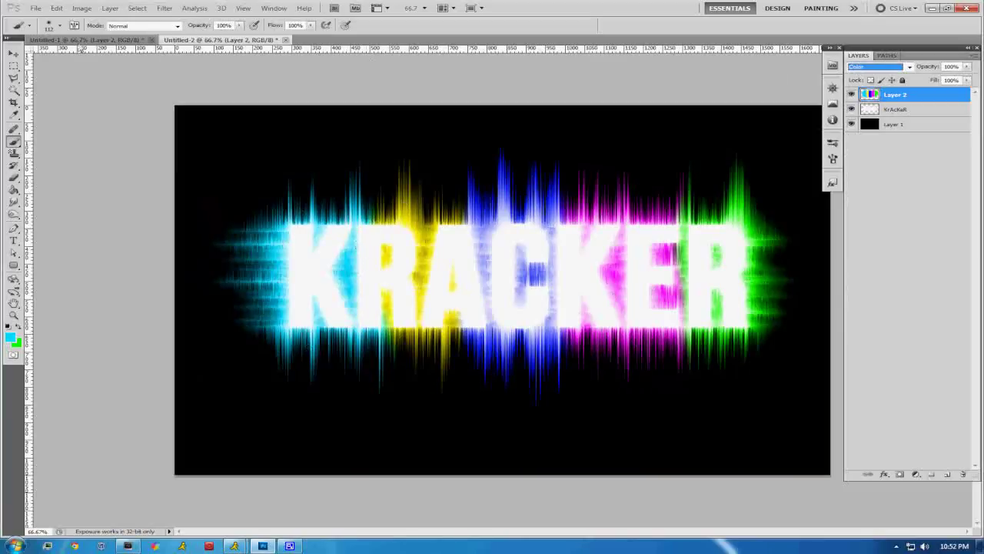
click(83, 40)
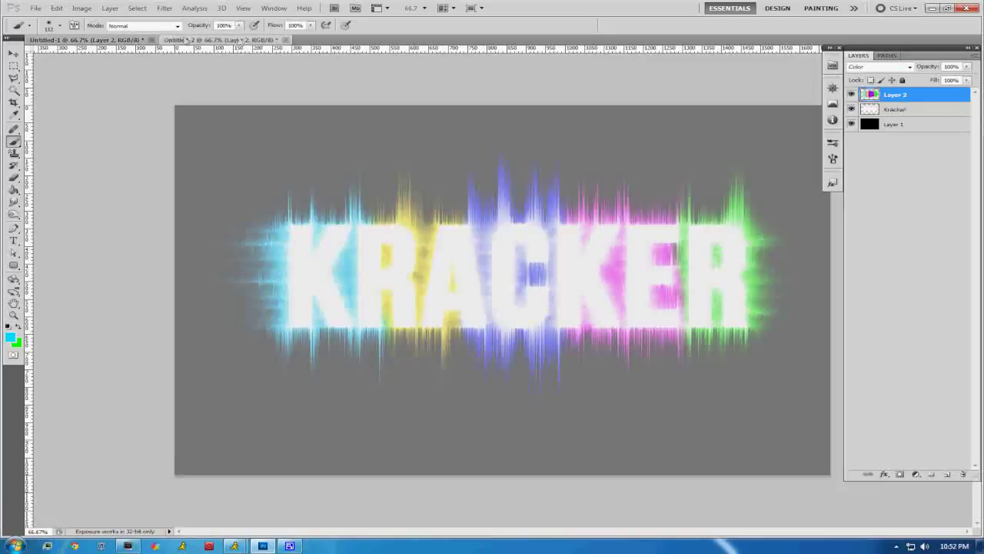
click(117, 40)
click(117, 39)
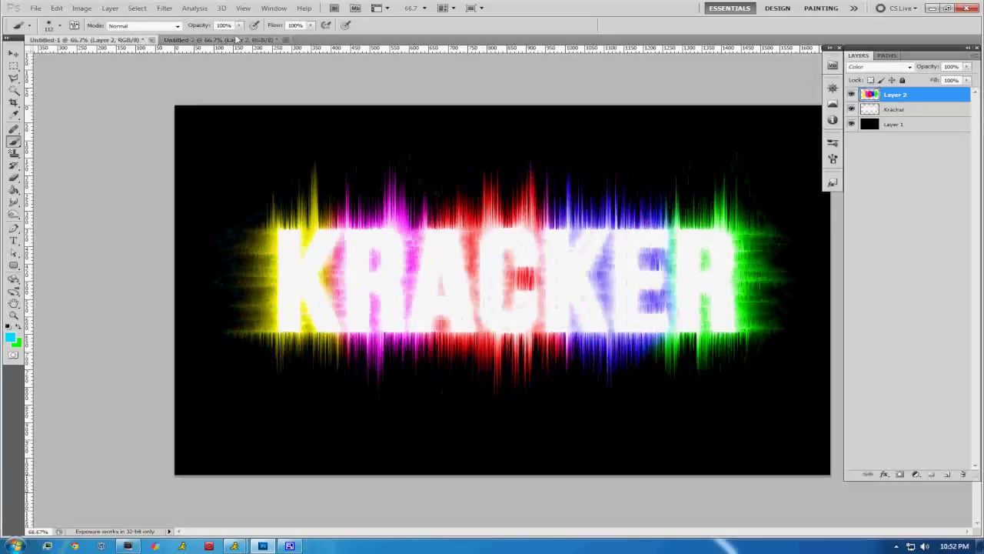
click(231, 39)
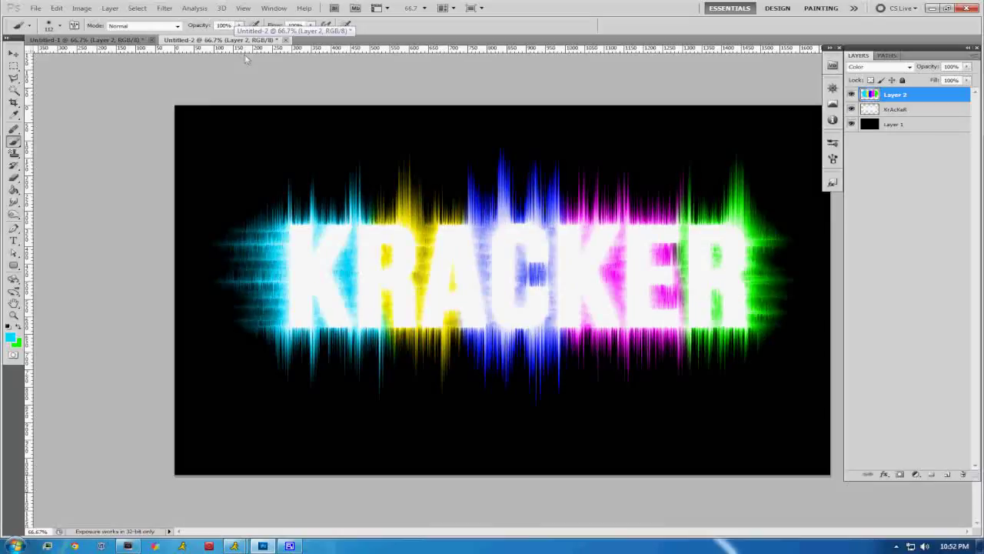